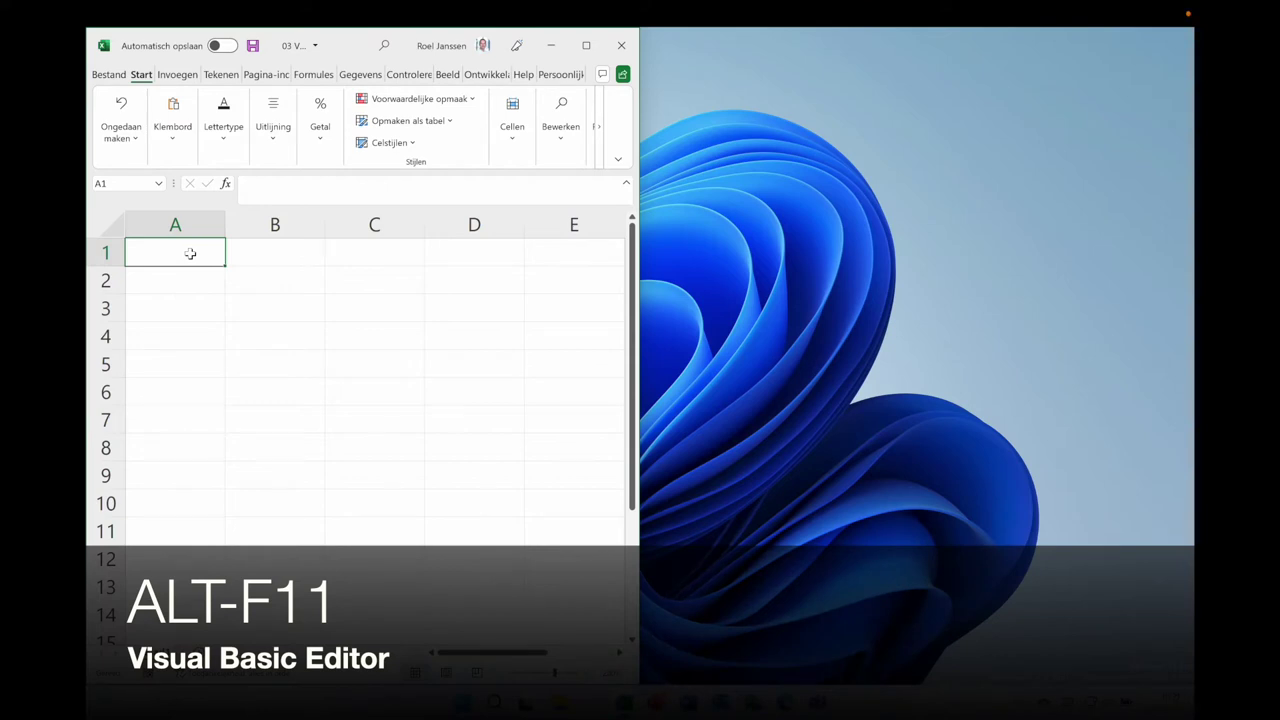
- Open the VBA editor and insert a new Module1 into the workbook's project
{"action": "key", "text": "alt+F11"}
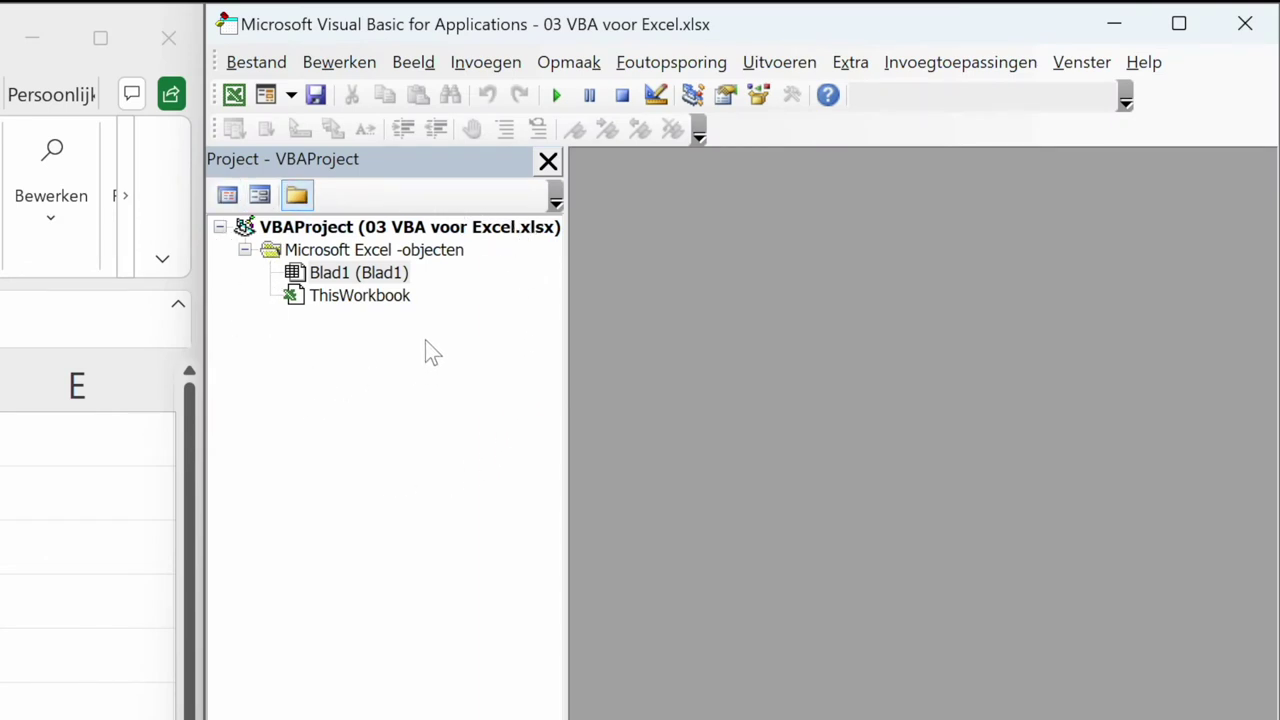
{"action": "left_click", "coordinate": [413, 64]}
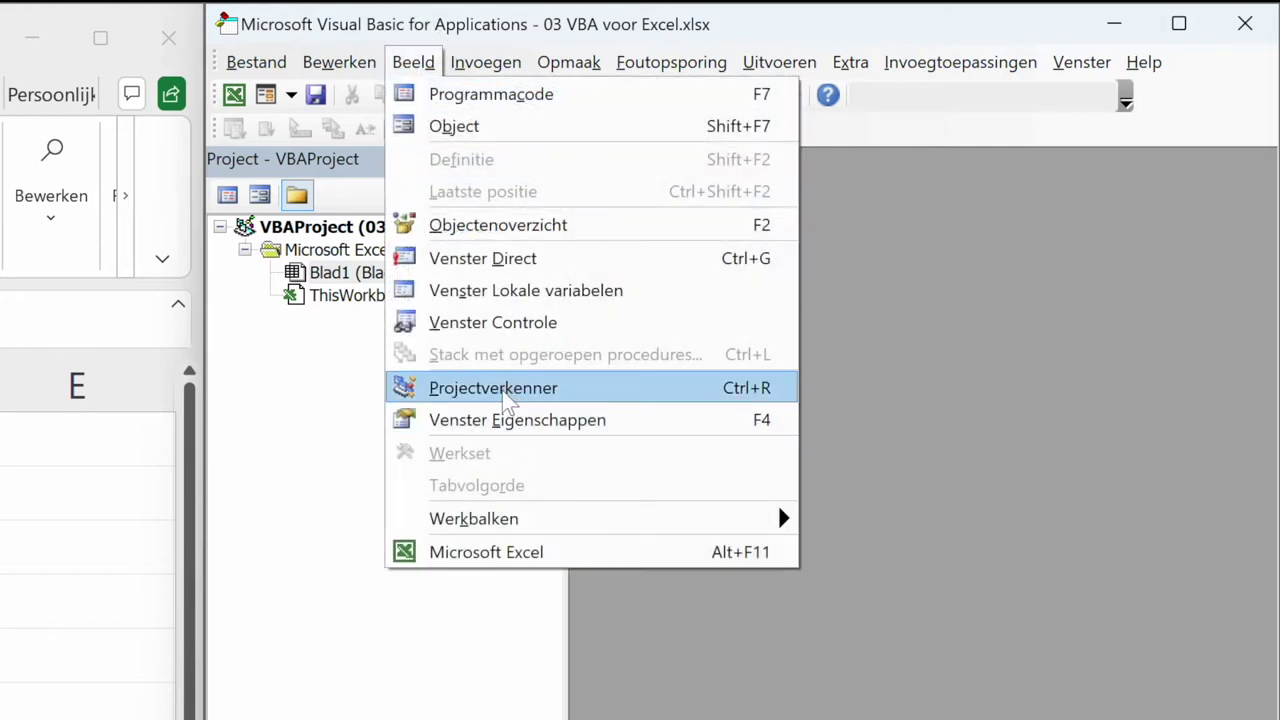
{"action": "right_click", "coordinate": [309, 387]}
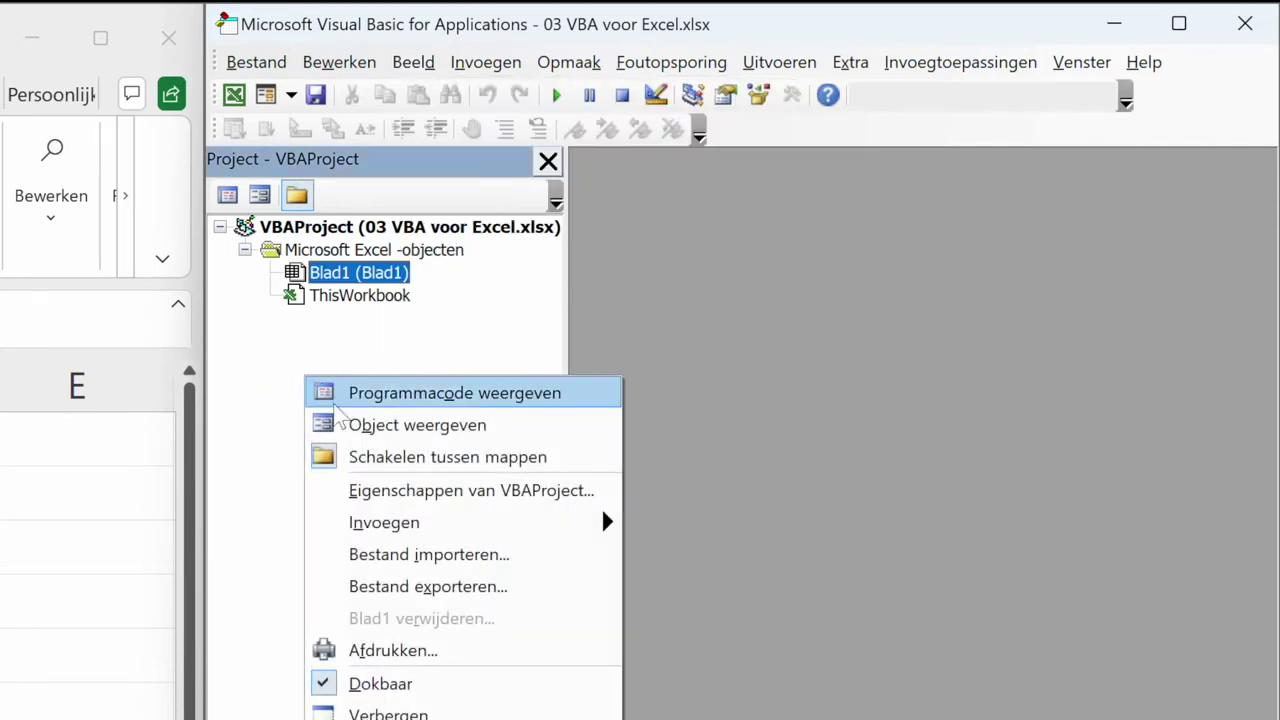
{"action": "mouse_move", "coordinate": [380, 527]}
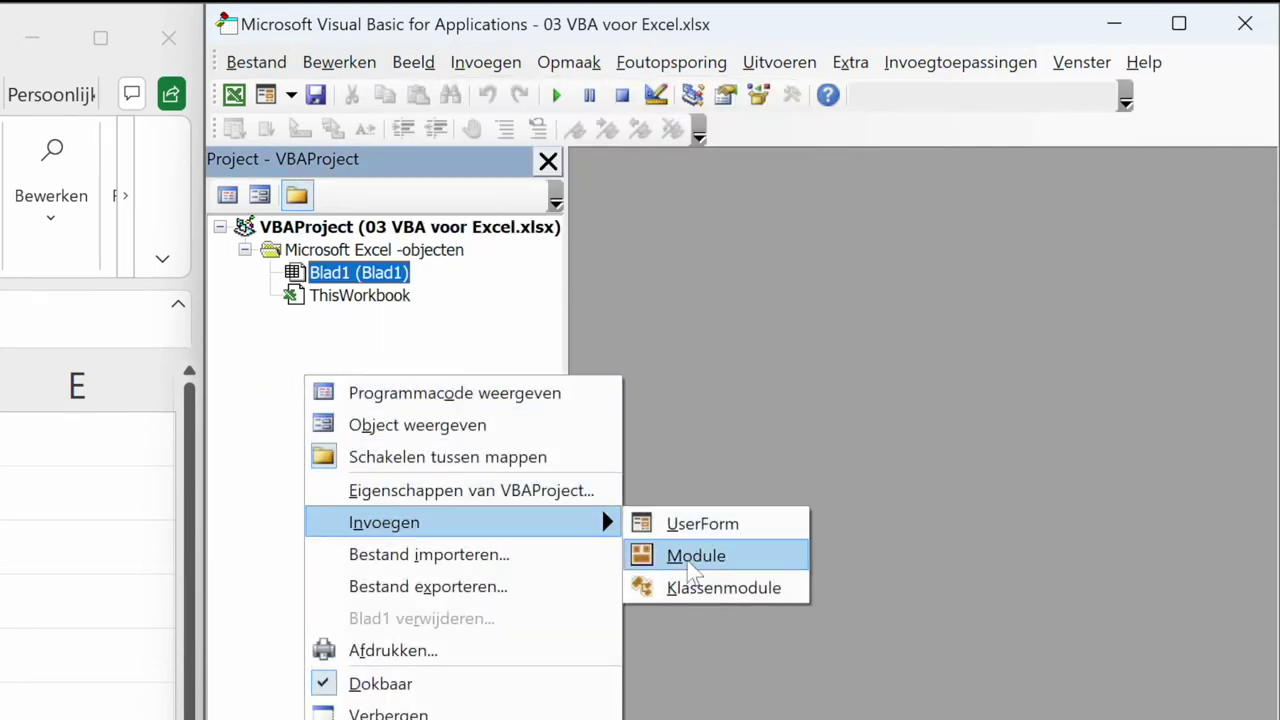
{"action": "left_click", "coordinate": [690, 560]}
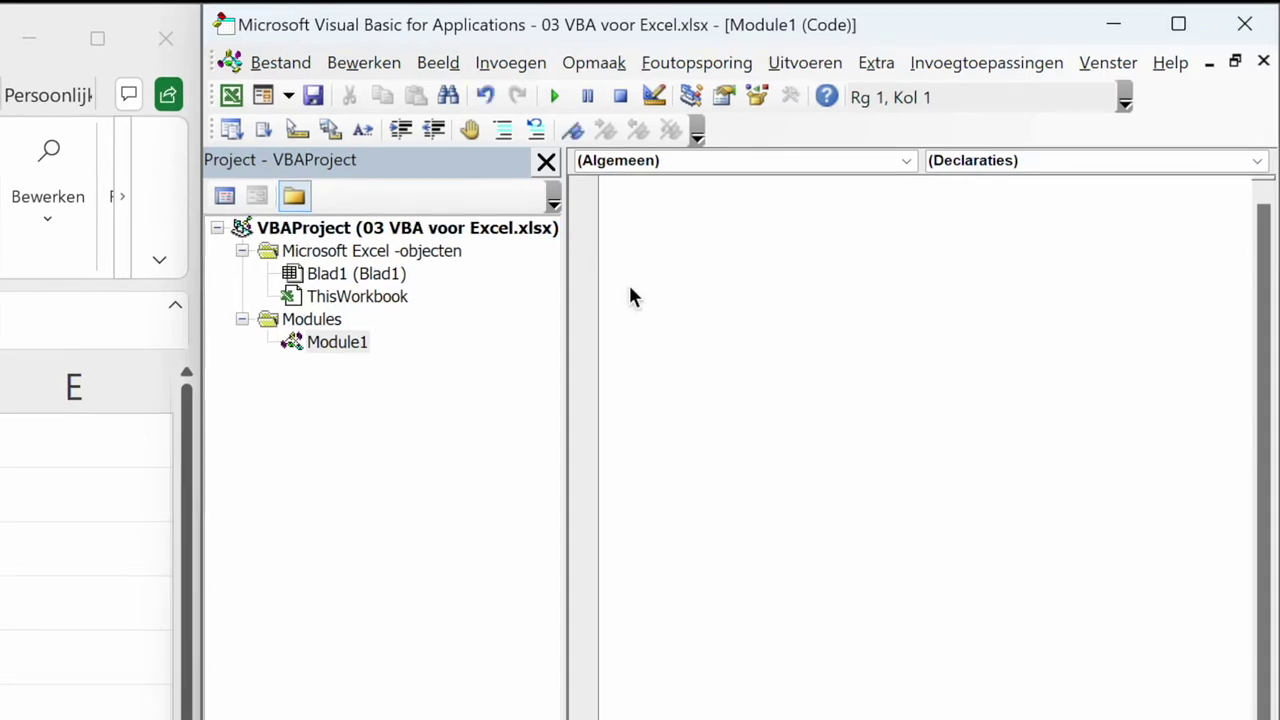
- Declare Sub MijnEersteMacro() and leave a blank line inside its body
{"action": "type", "text": "sub"}
{"action": "type", "text": " MijnEersteMacro"}
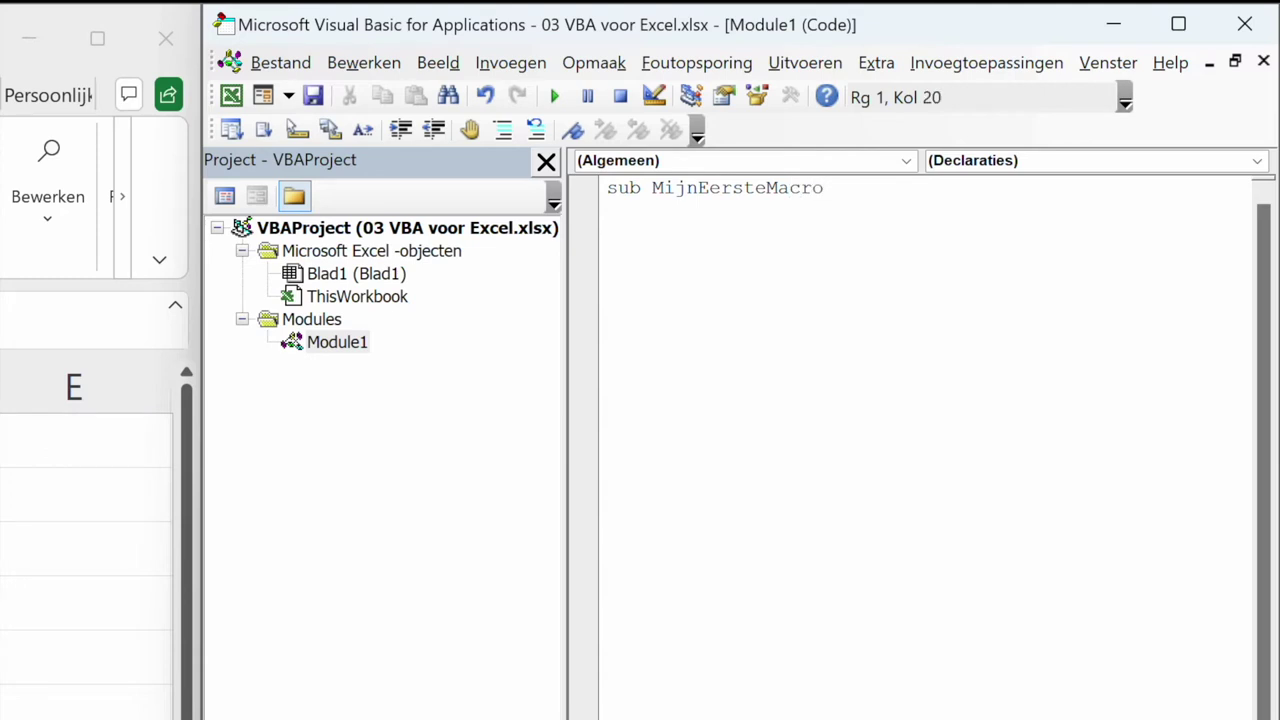
{"action": "key", "text": "Return"}
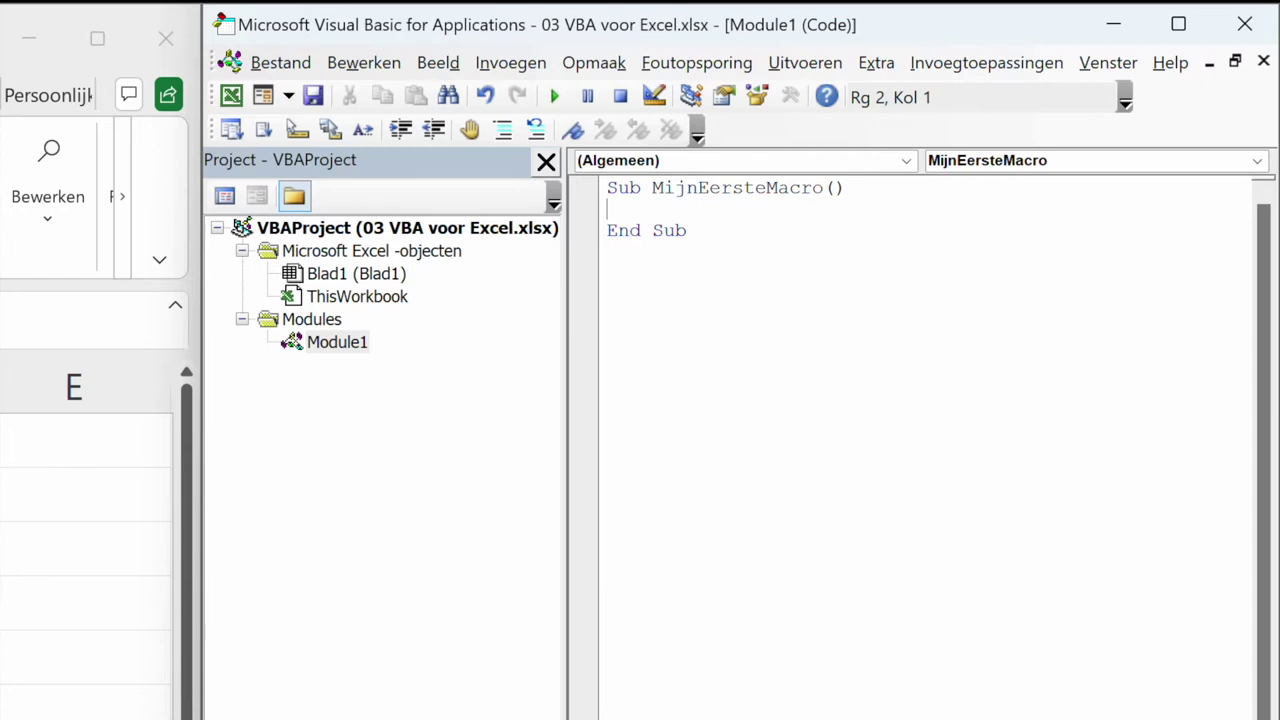
{"action": "key", "text": "Return"}
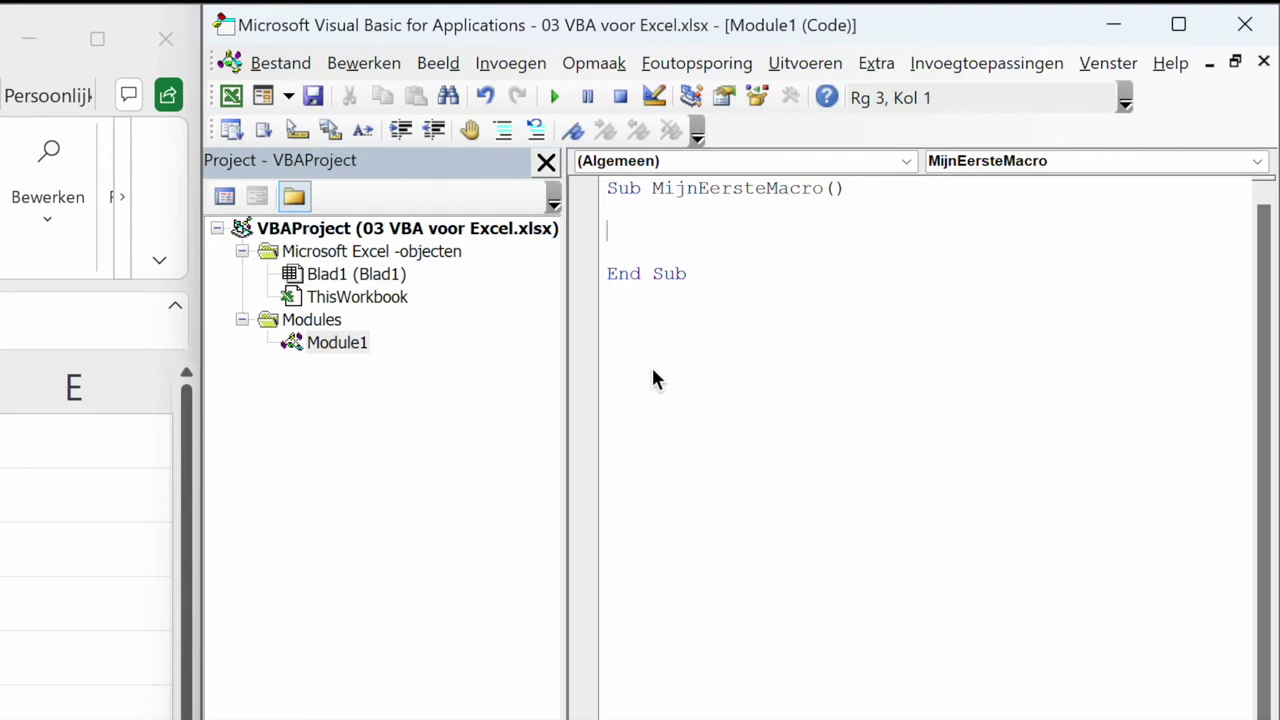
- Write Range("A1").Value = "Test" in the macro, highlight its parts, and run it
{"action": "key", "text": "Tab"}
{"action": "type", "text": "Range("}
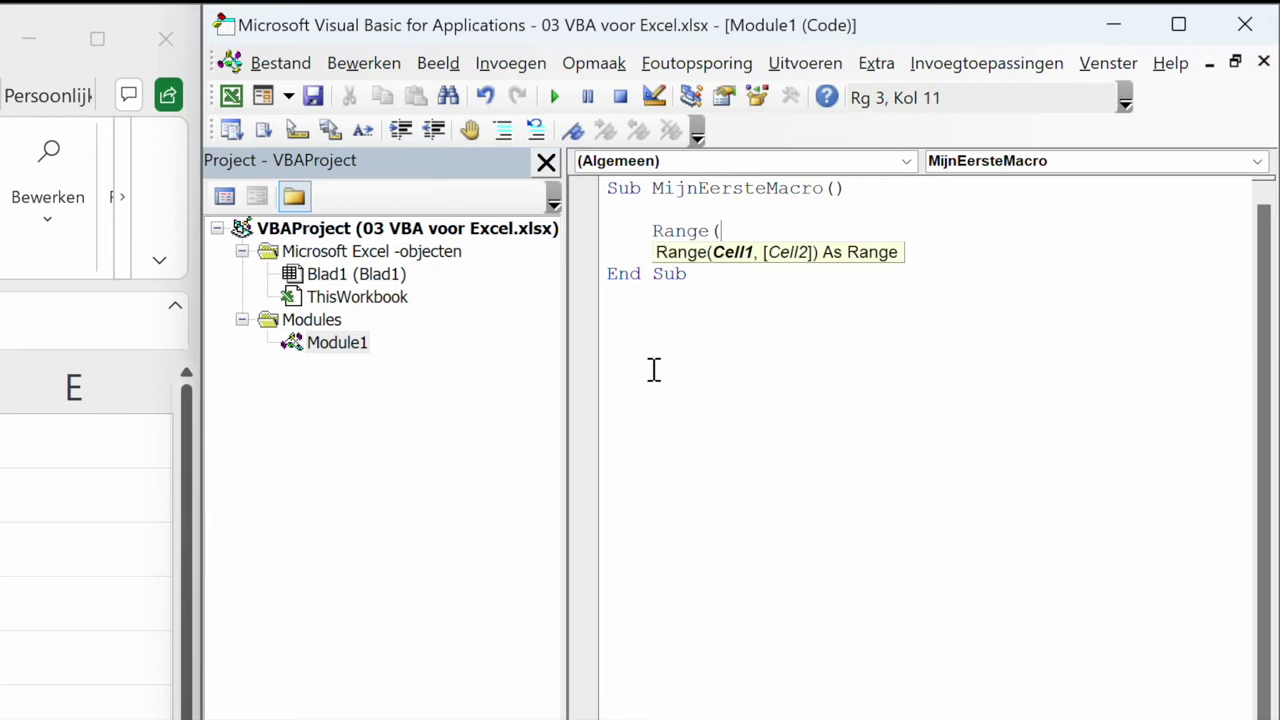
{"action": "type", "text": "\"A1\").value = \"Test\""}
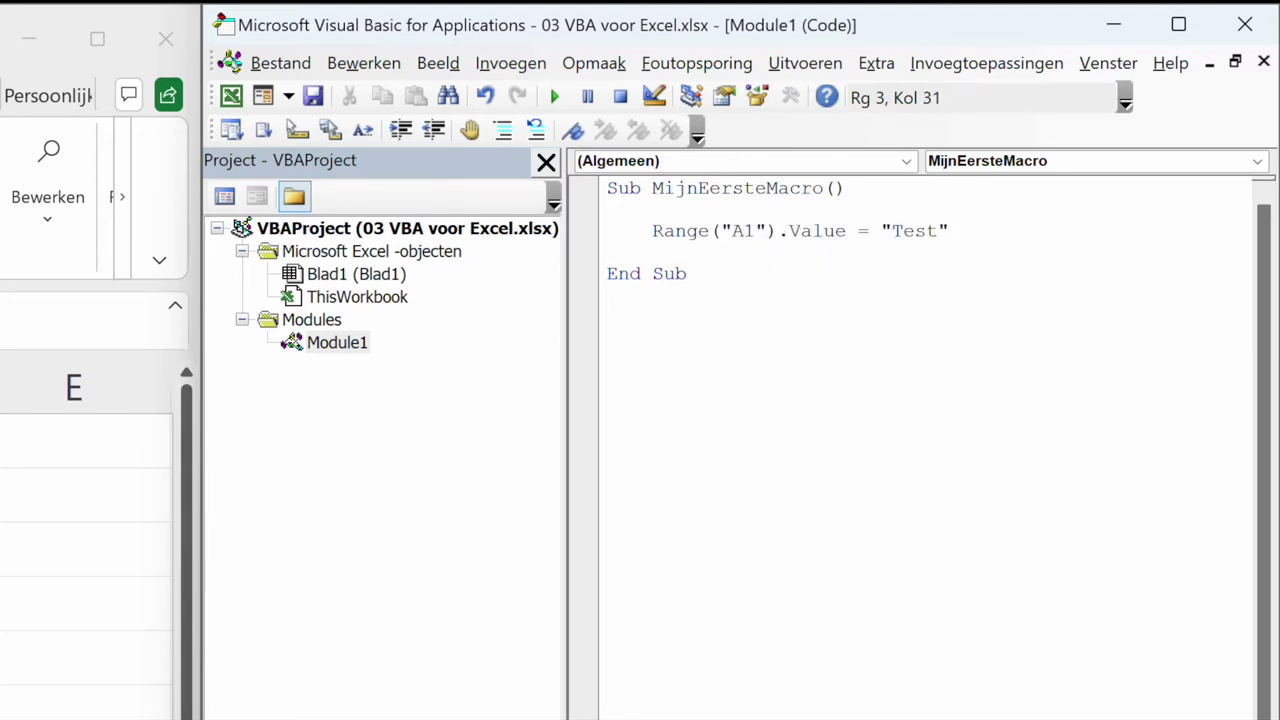
{"action": "left_click_drag", "start_coordinate": [651, 231], "coordinate": [776, 231]}
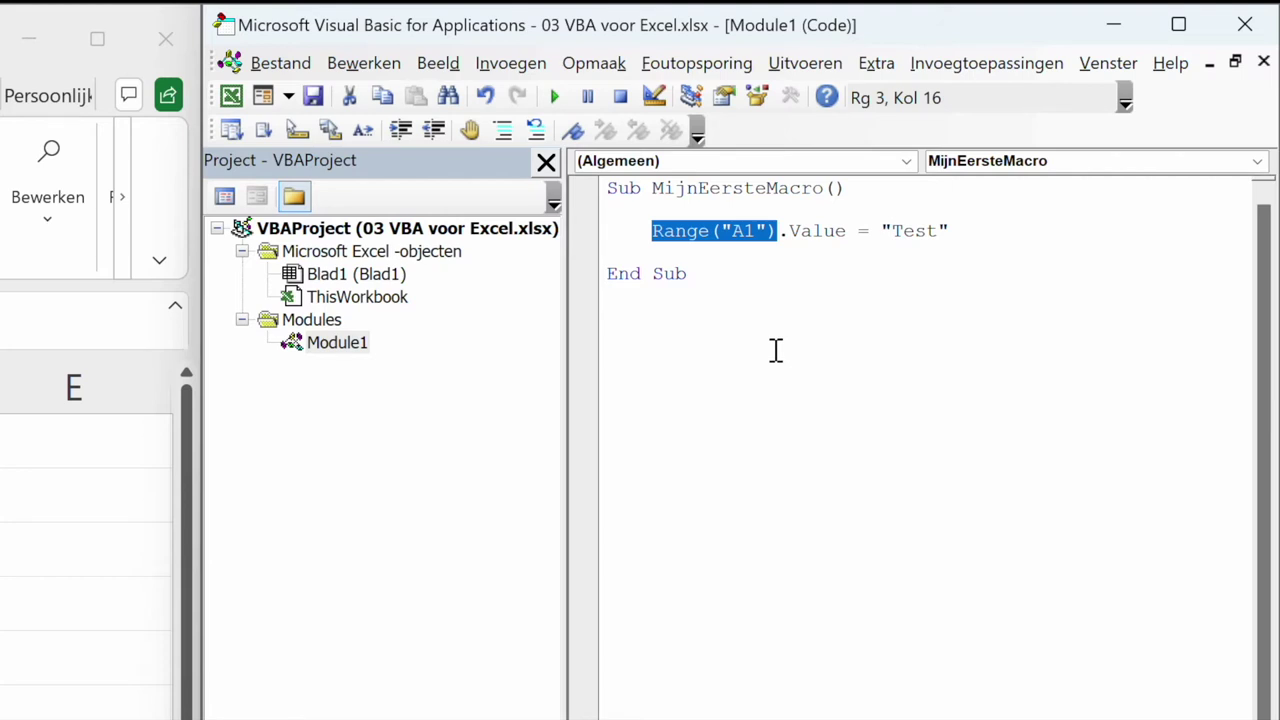
{"action": "left_click", "coordinate": [787, 230]}
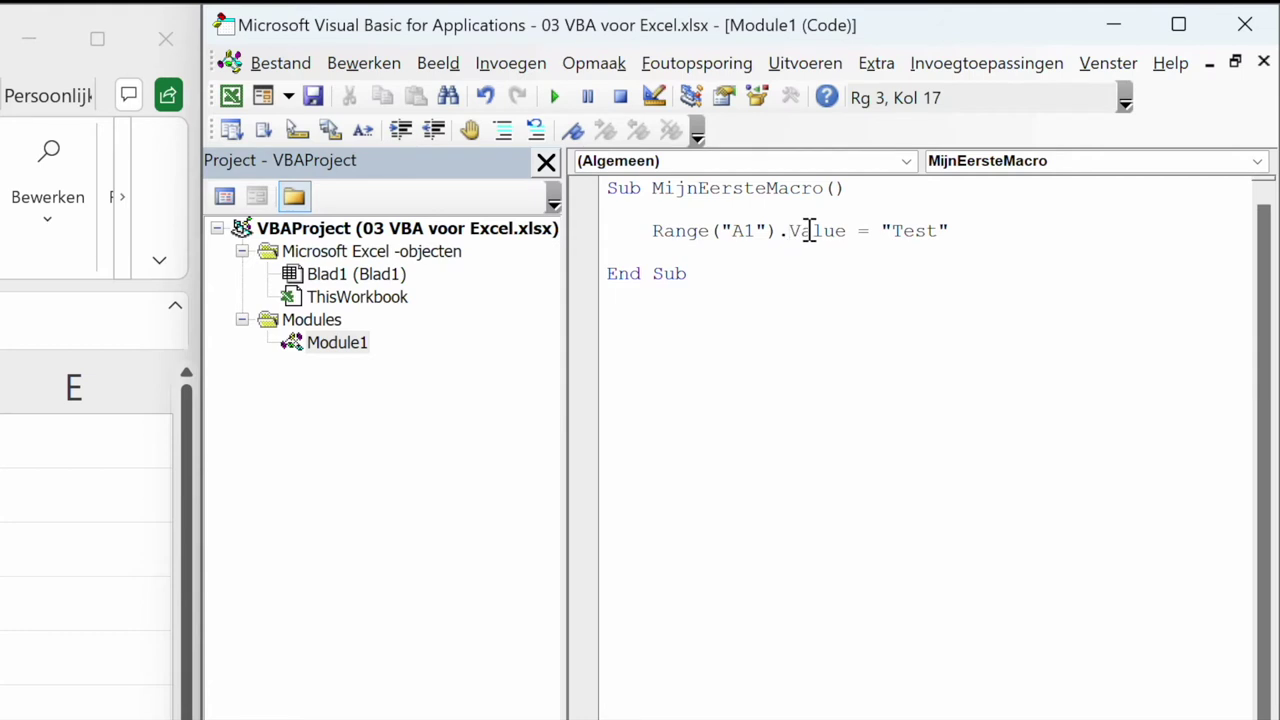
{"action": "left_click_drag", "start_coordinate": [790, 230], "coordinate": [847, 230]}
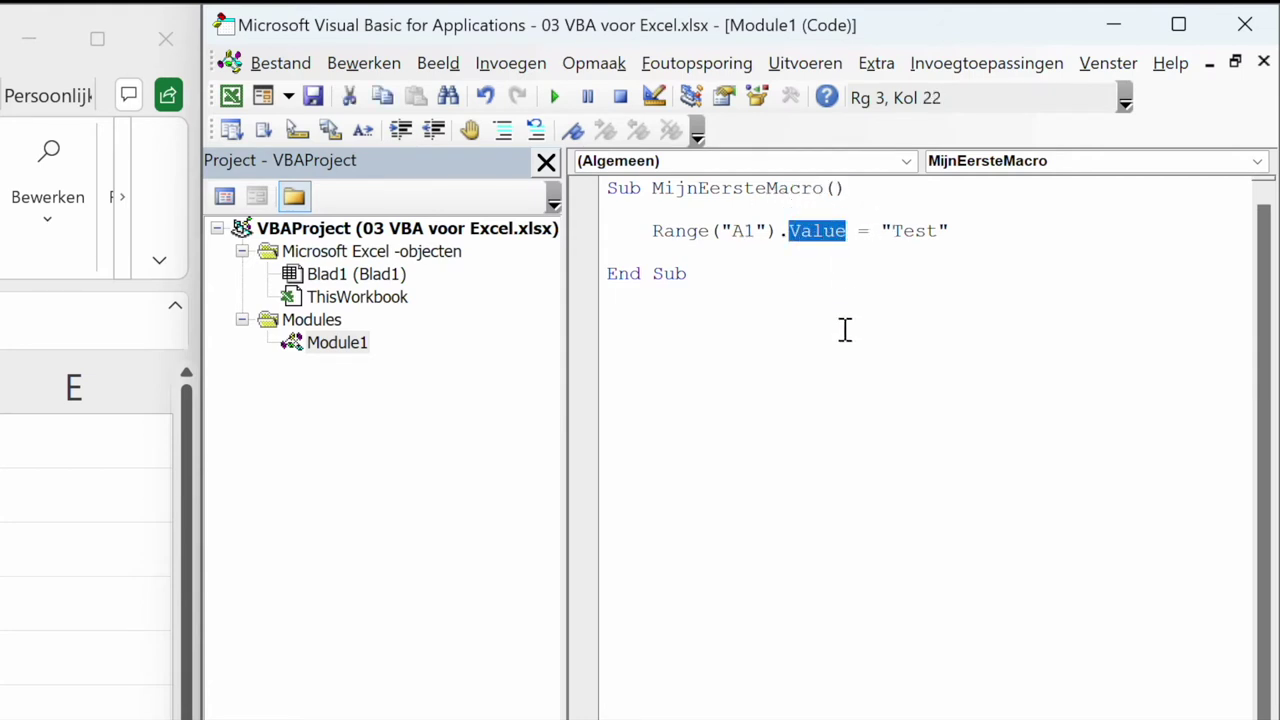
{"action": "left_click", "coordinate": [862, 231]}
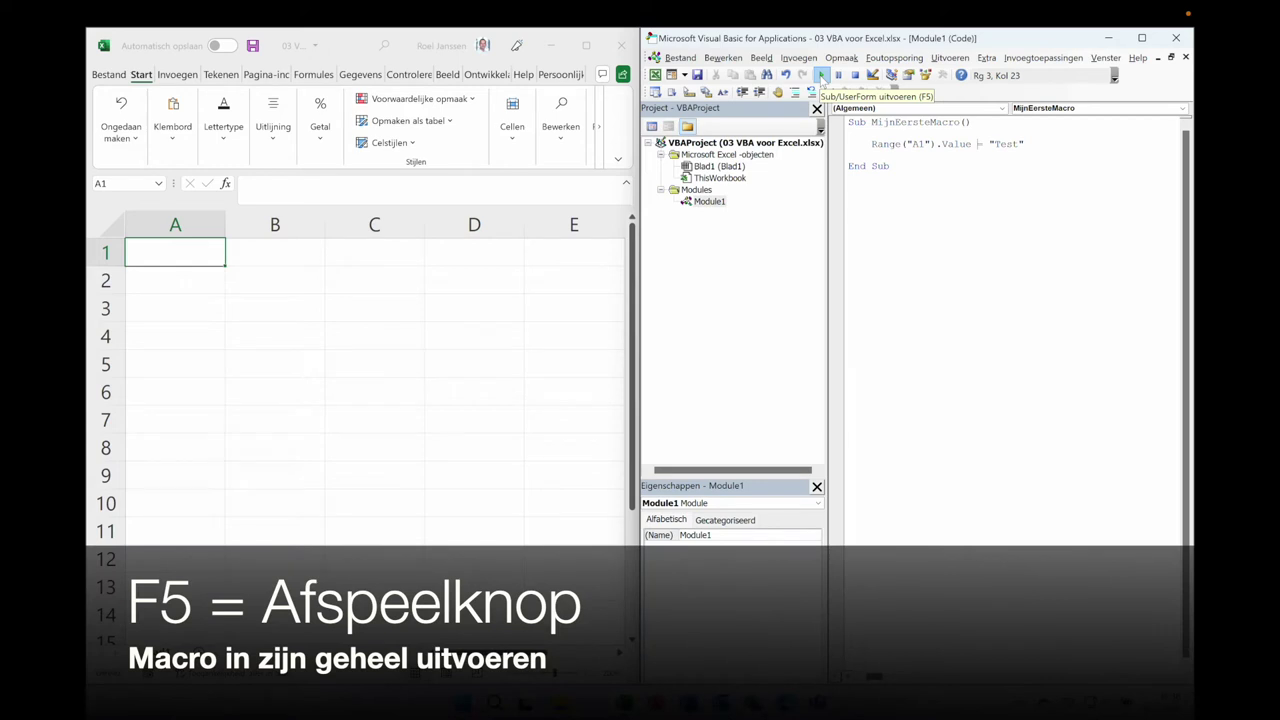
{"action": "left_click", "coordinate": [821, 76]}
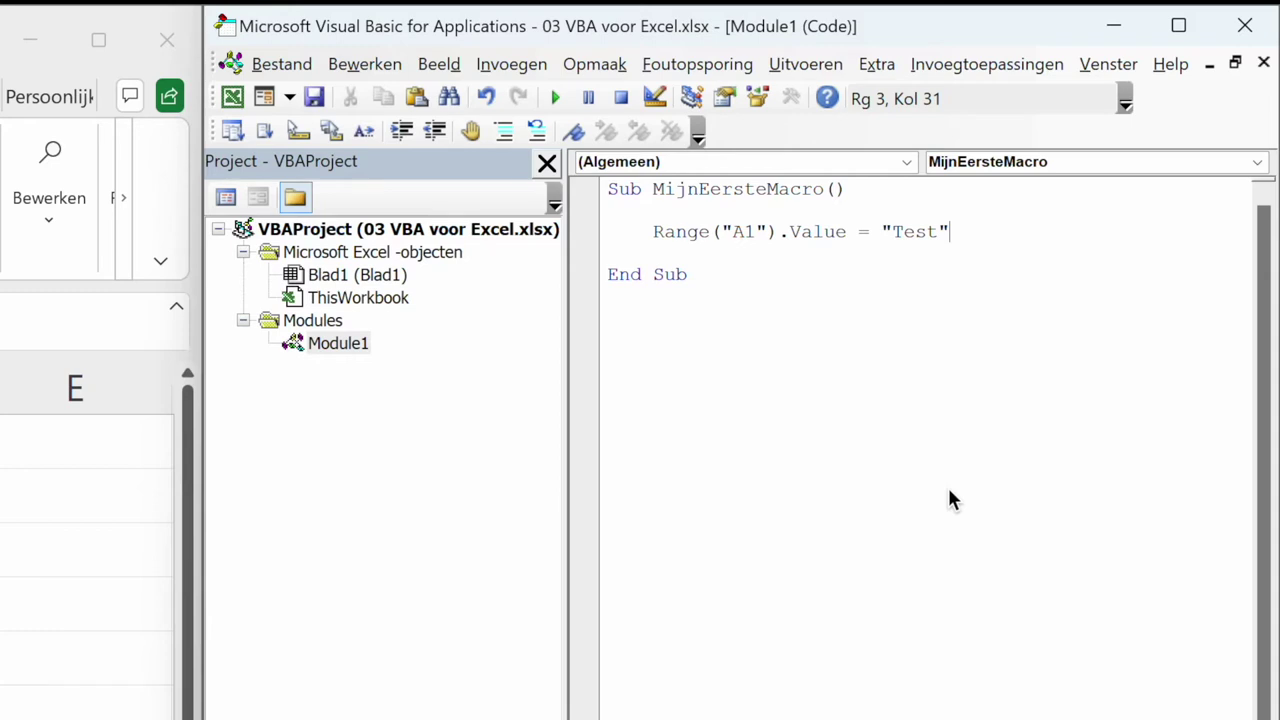
- Add Range("A2").Value = "Hallo" on a new line, highlighting its reference, property and value
{"action": "key", "text": "Return"}
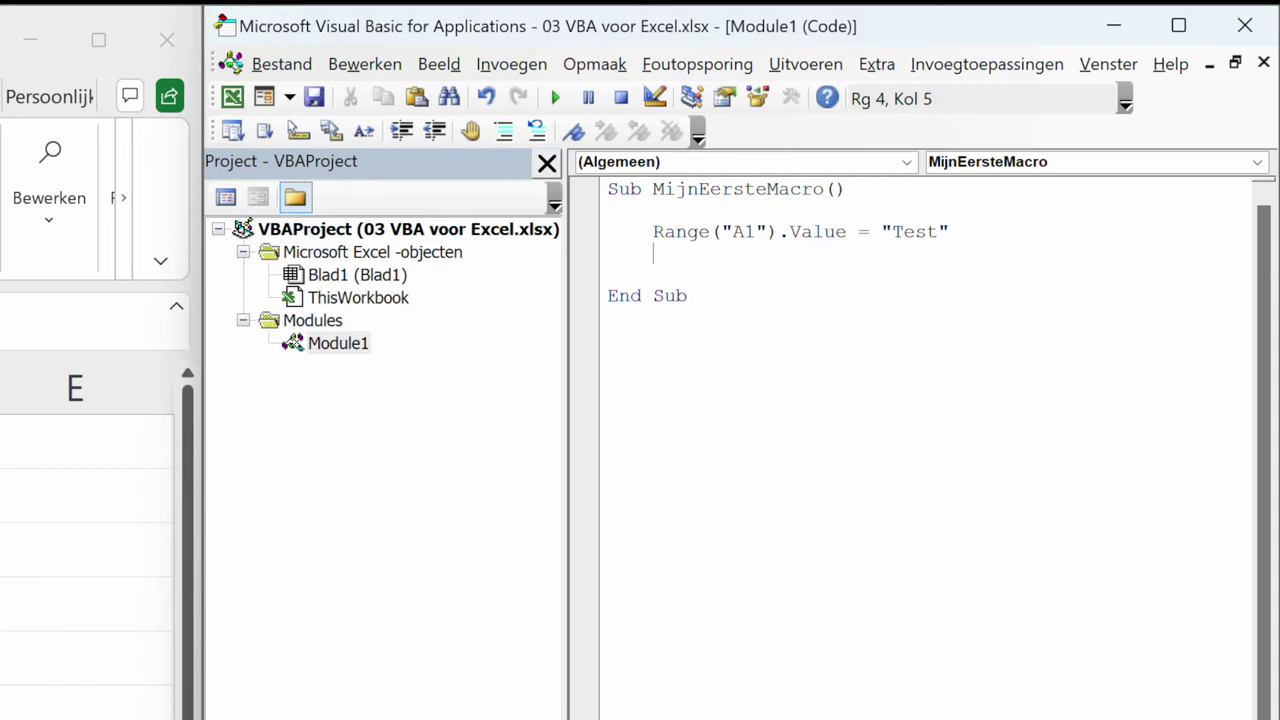
{"action": "type", "text": "Range(\"A2\").value = \"Hallo\""}
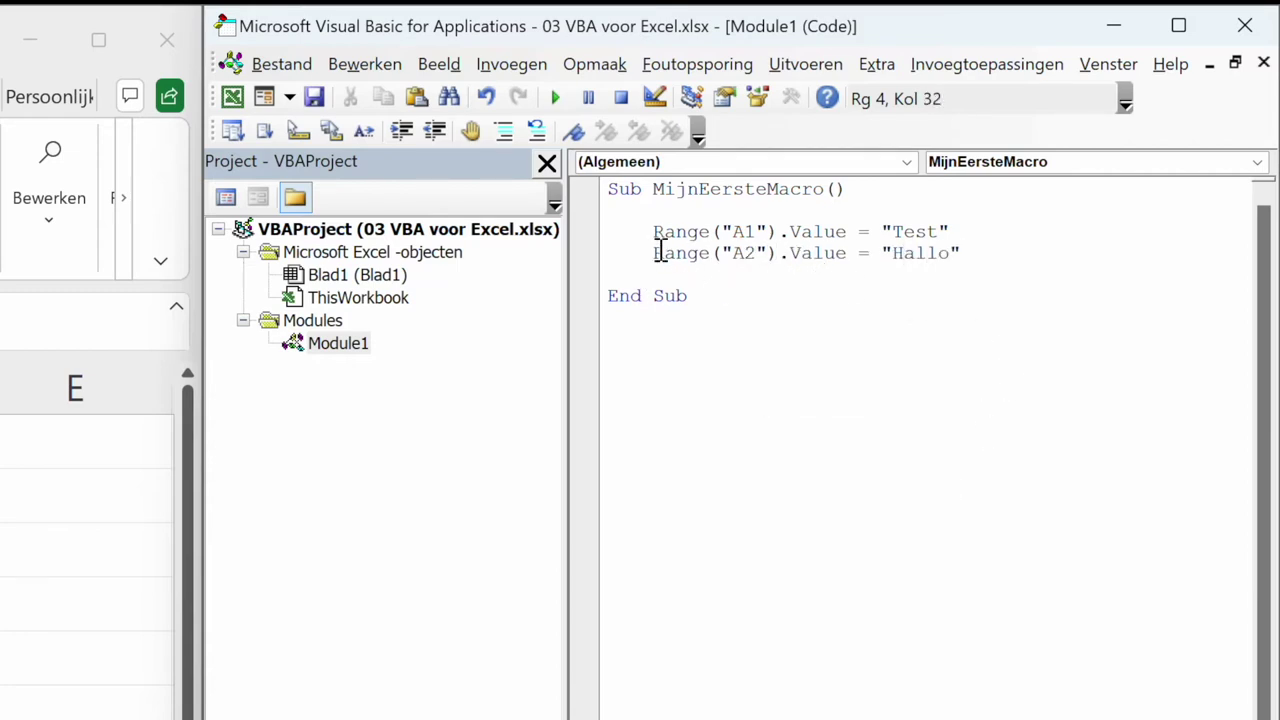
{"action": "left_click_drag", "start_coordinate": [653, 253], "coordinate": [787, 254]}
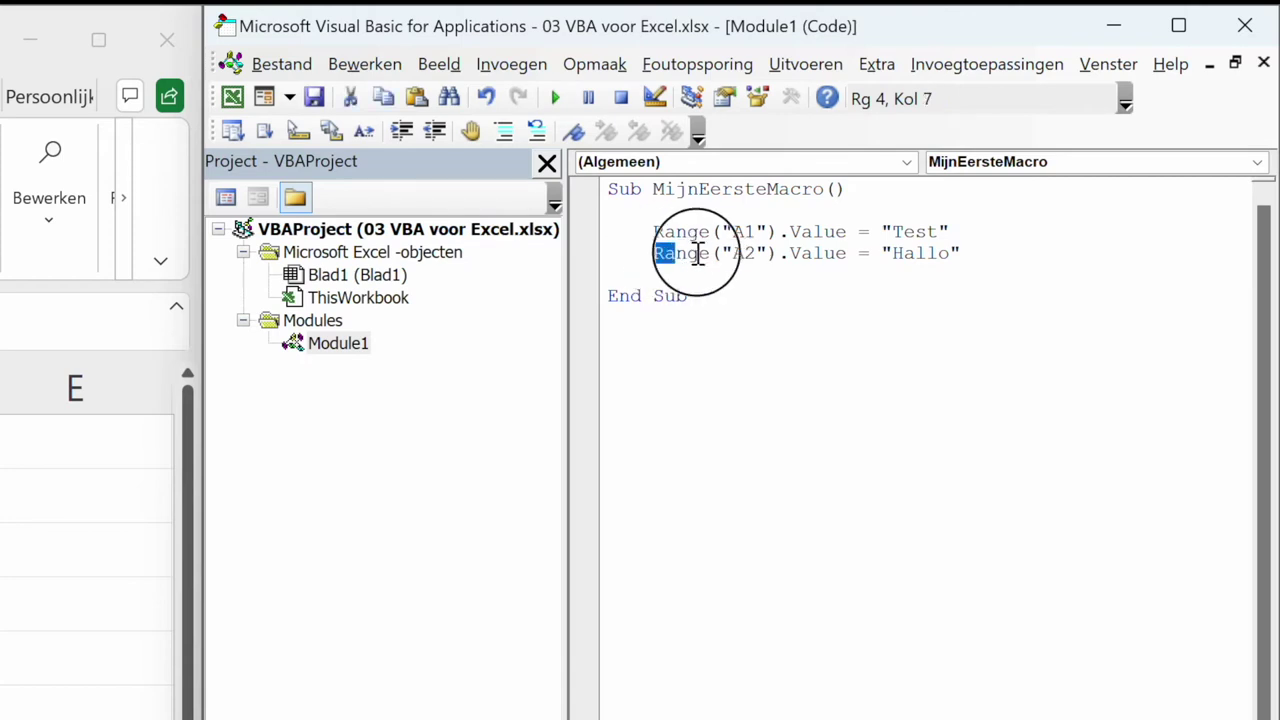
{"action": "left_click", "coordinate": [788, 253]}
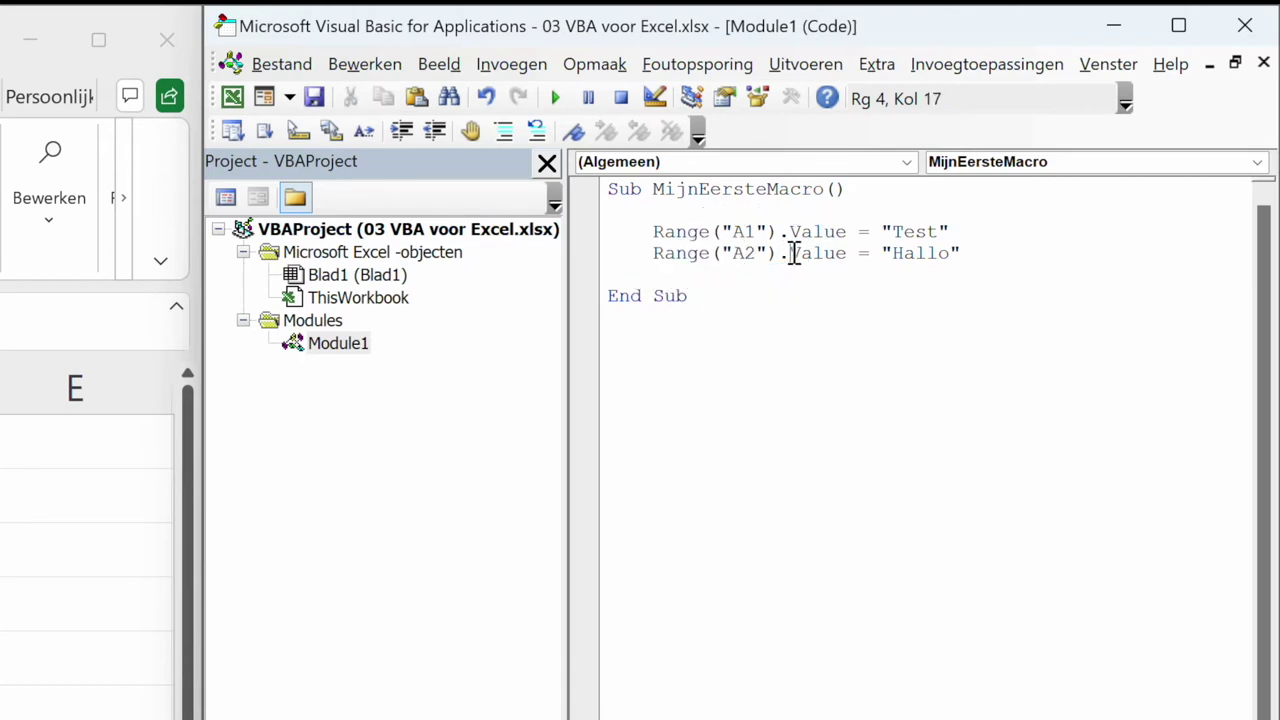
{"action": "double_click", "coordinate": [797, 253]}
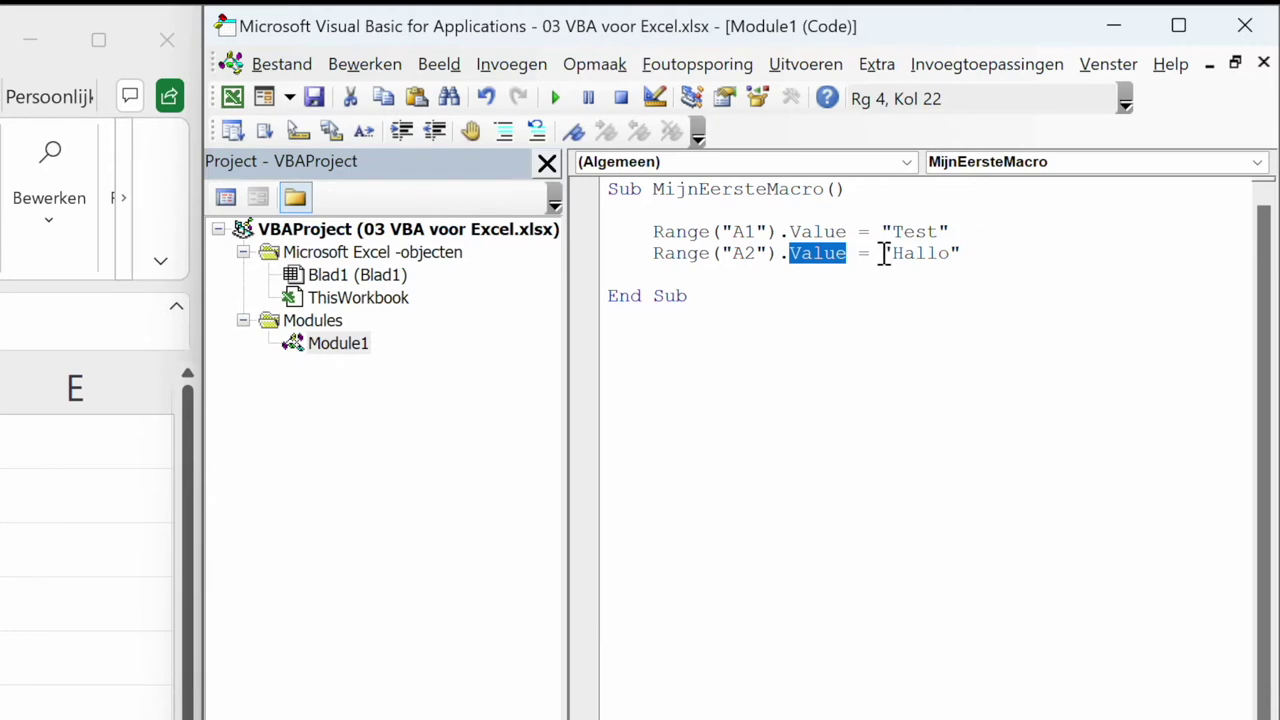
{"action": "left_click_drag", "start_coordinate": [884, 253], "coordinate": [966, 255]}
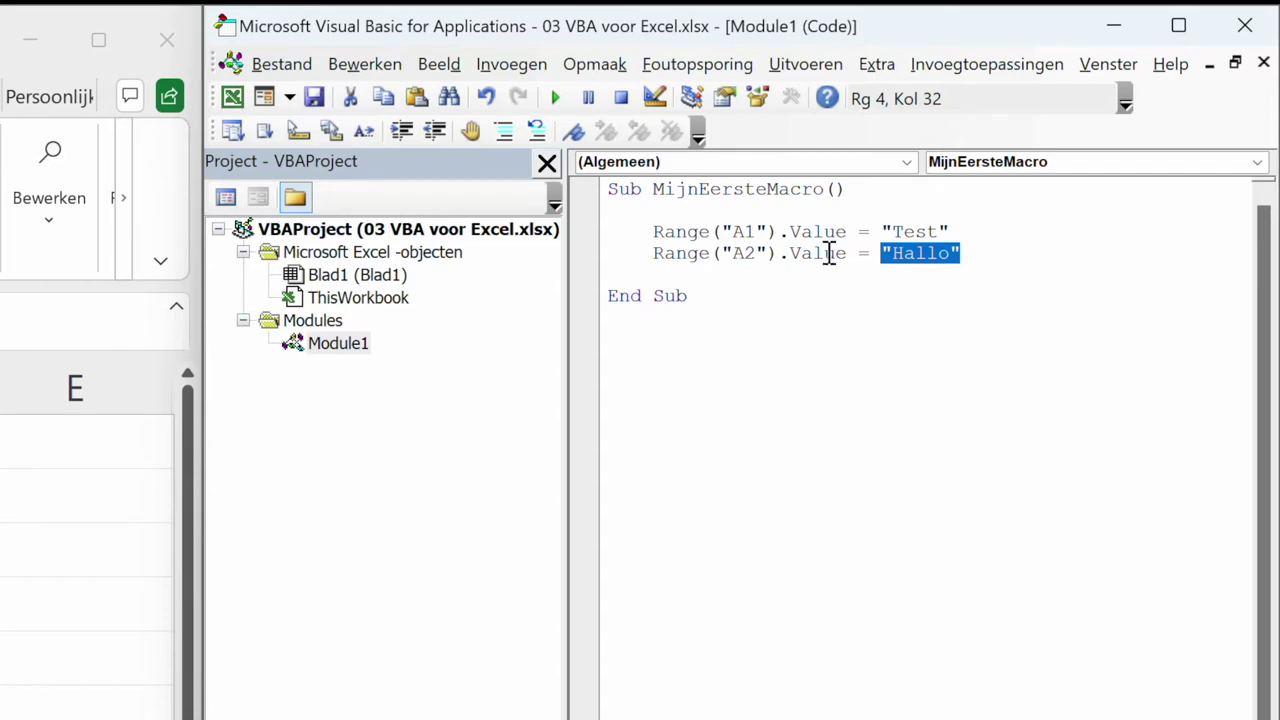
{"action": "left_click", "coordinate": [1009, 266]}
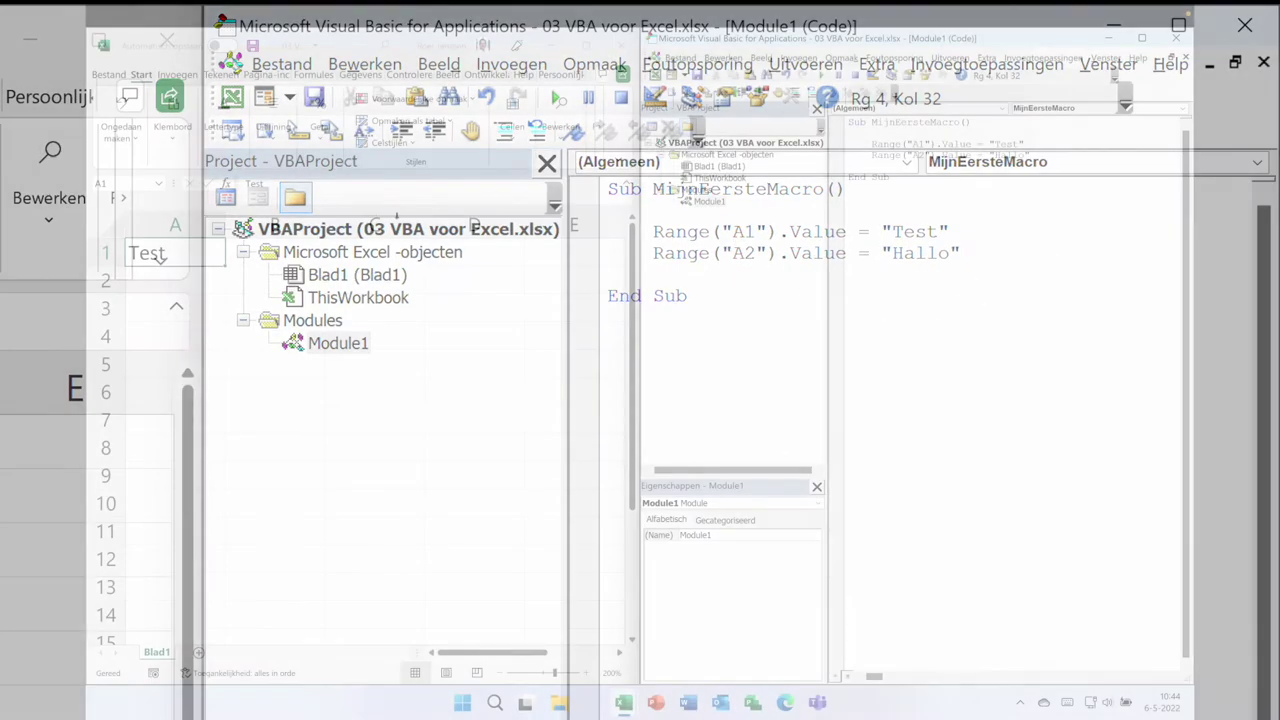
- Clear the Test value from cell A1 in the worksheet
{"action": "key", "text": "BackSpace"}
{"action": "key", "text": "Return"}
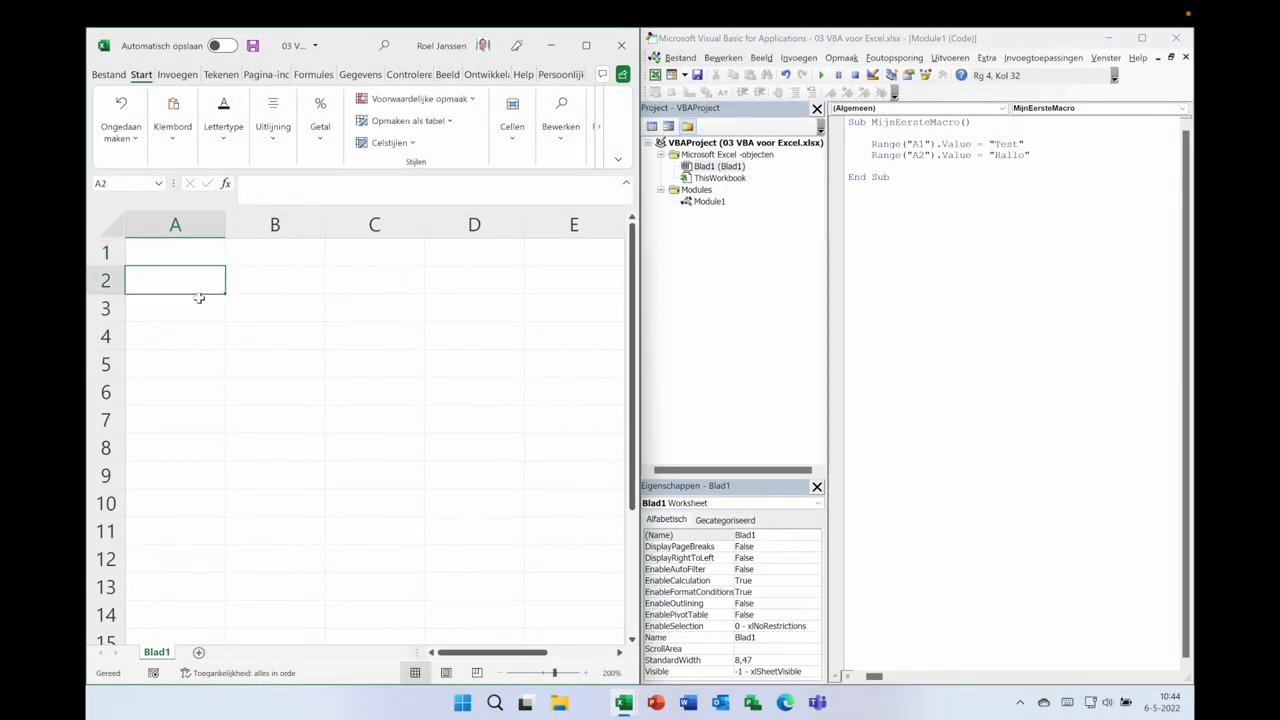
{"action": "left_click", "coordinate": [889, 145]}
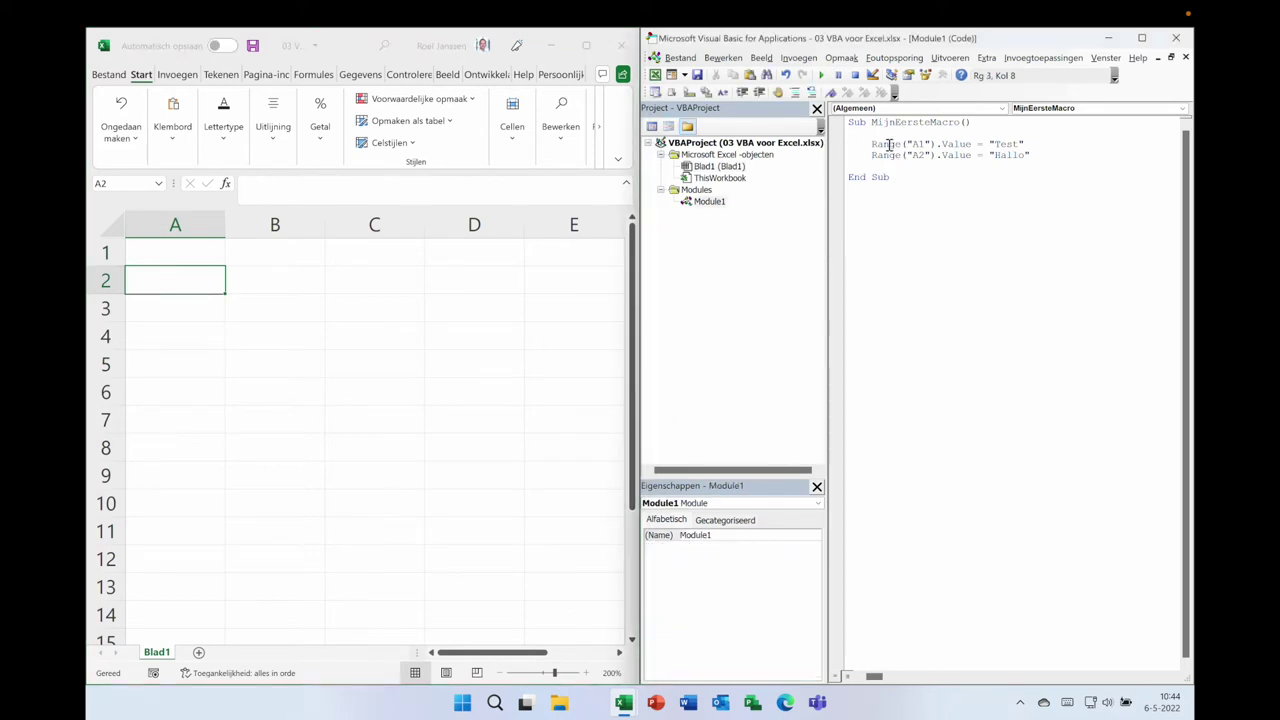
- Run the macro to fill A1 and A2, then add Range("B1:B3").Value = "Roel"
{"action": "key", "text": "F5"}
{"action": "left_click", "coordinate": [1034, 157]}
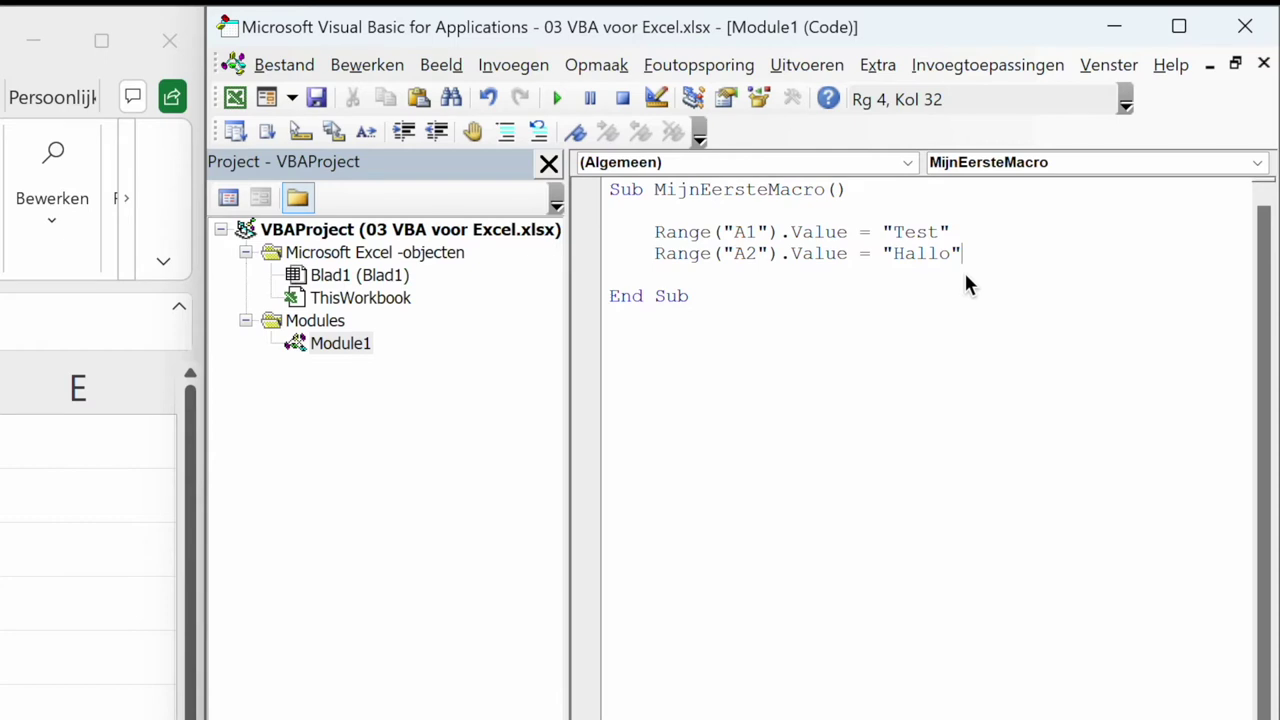
{"action": "key", "text": "Return"}
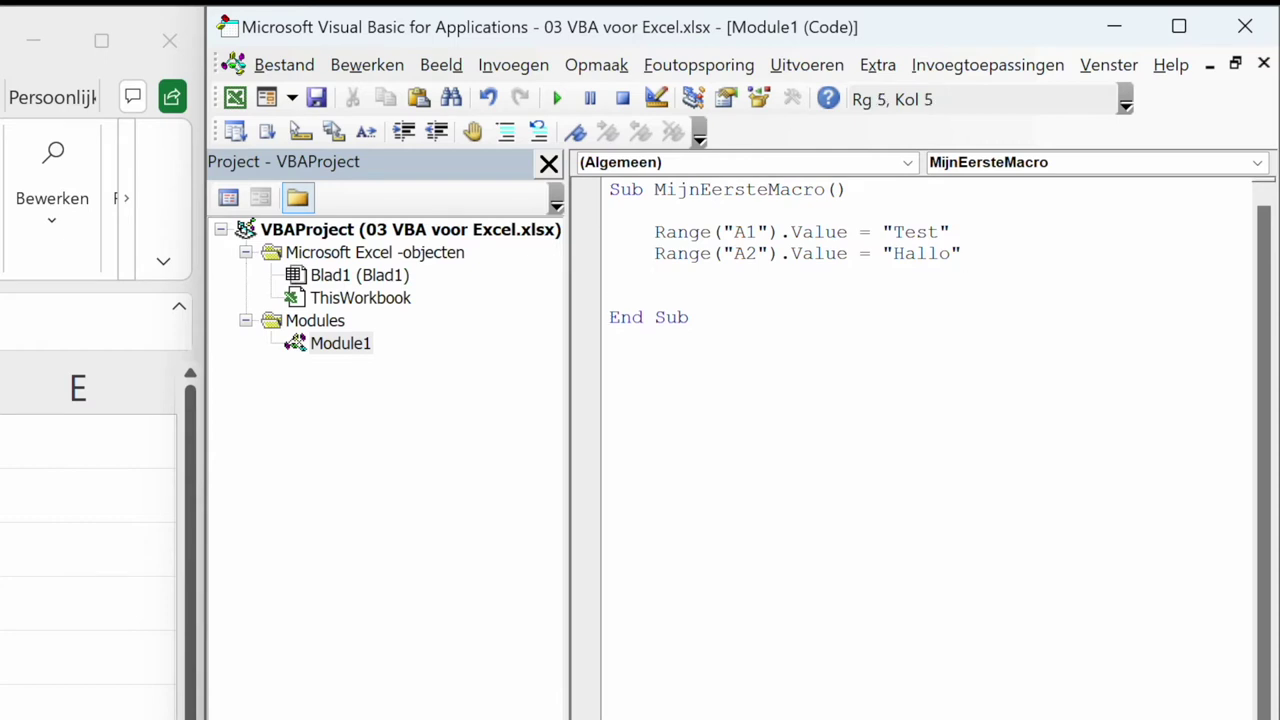
{"action": "type", "text": "Range(\"B1:B3\").value = \"Roel\""}
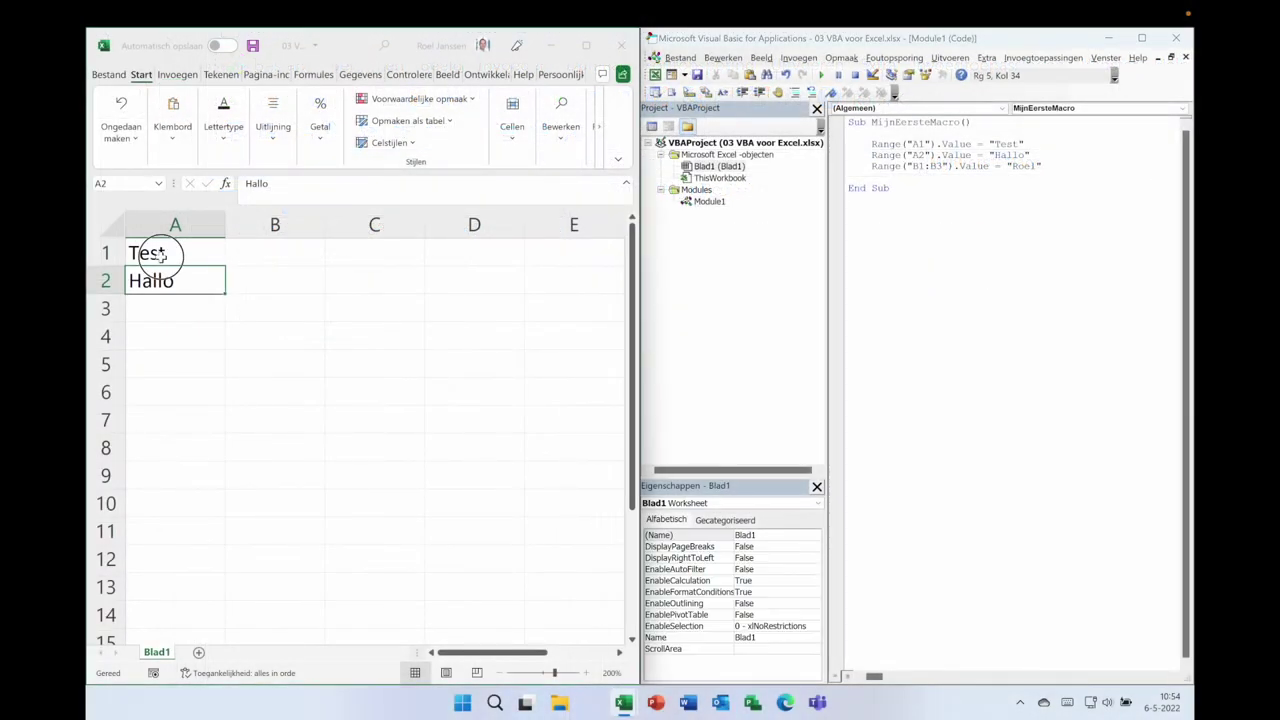
{"action": "left_click_drag", "start_coordinate": [160, 255], "coordinate": [163, 272]}
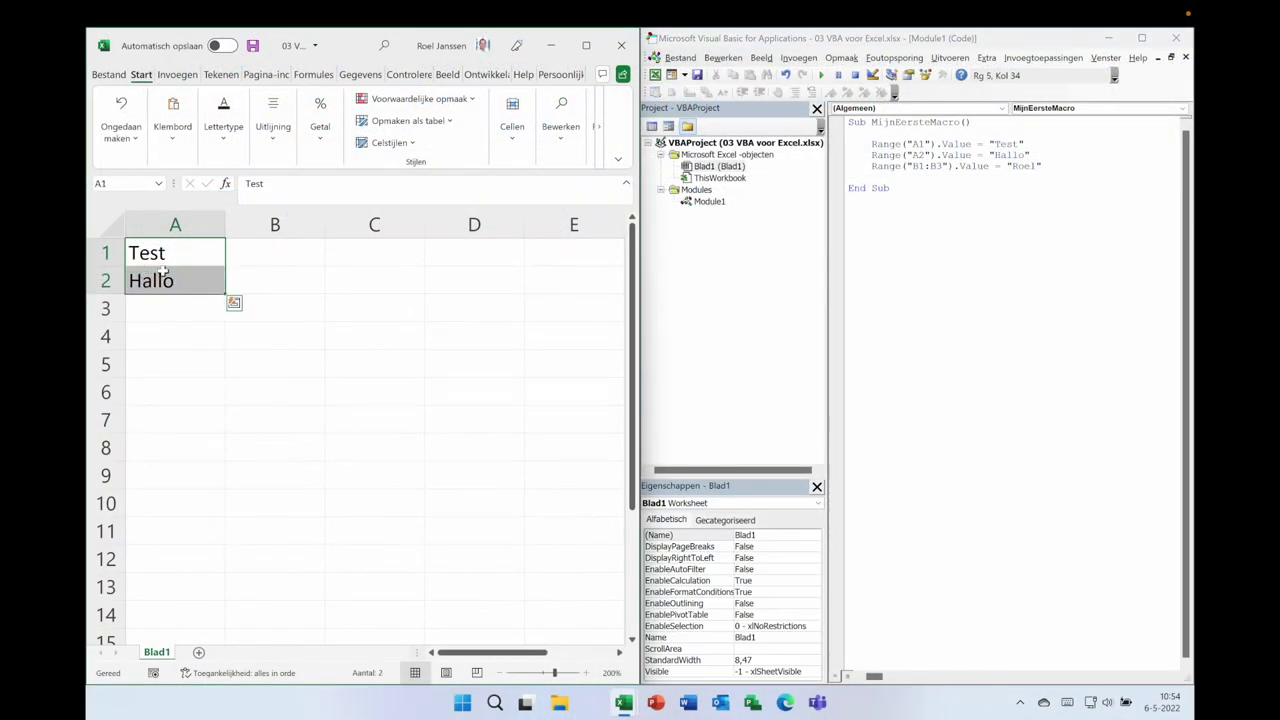
- Clear A1:A2 in Excel and rerun MijnEersteMacro to write Test, Hallo and Roel
{"action": "key", "text": "Delete"}
{"action": "left_click", "coordinate": [177, 253]}
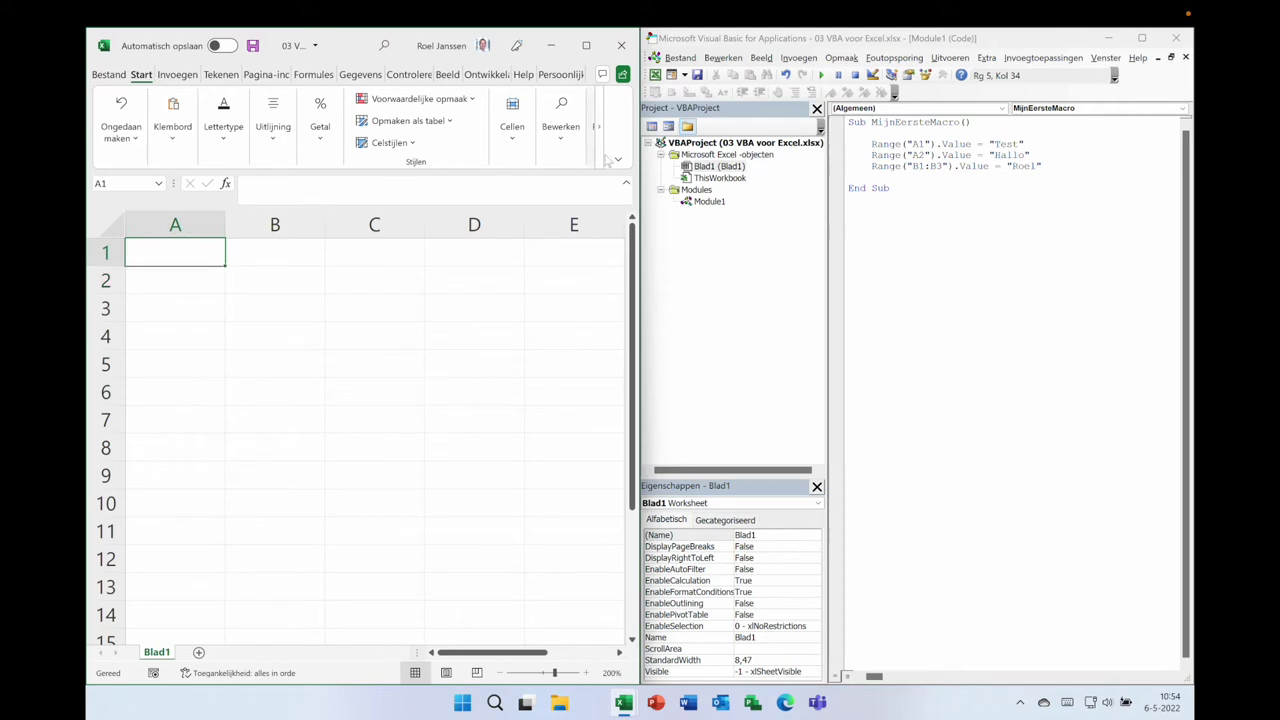
{"action": "left_click", "coordinate": [868, 143]}
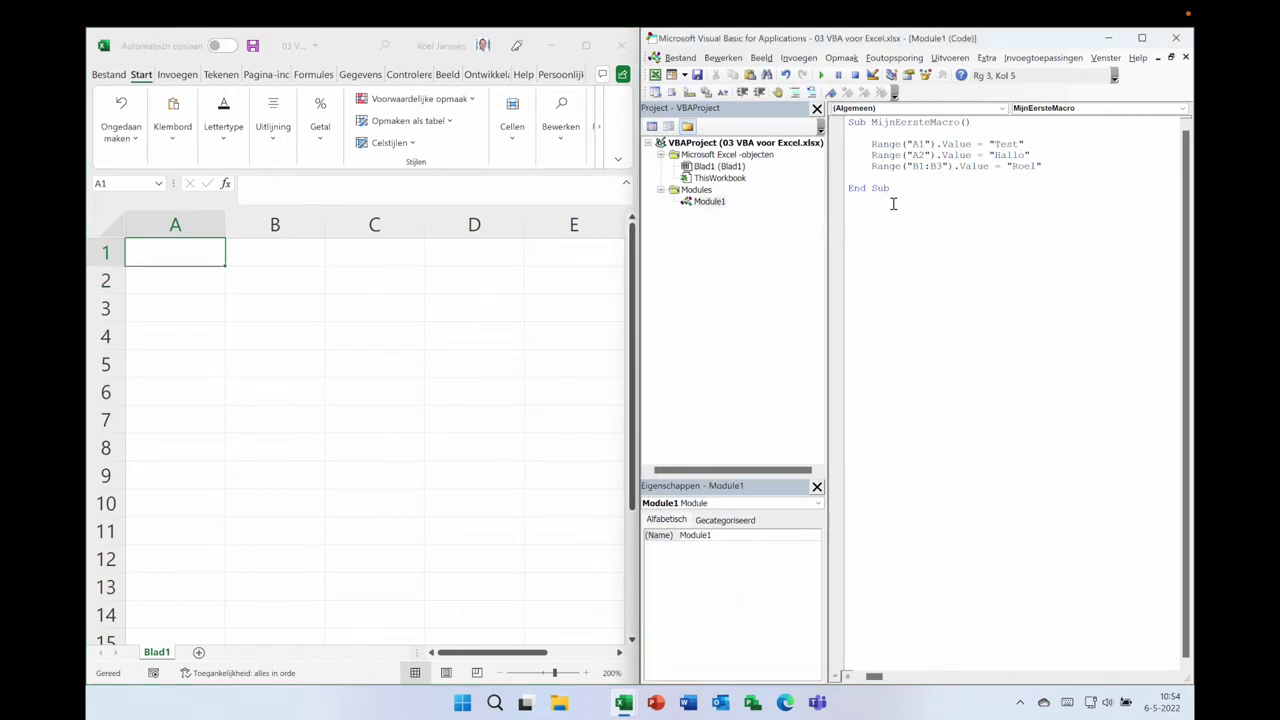
{"action": "key", "text": "F5"}
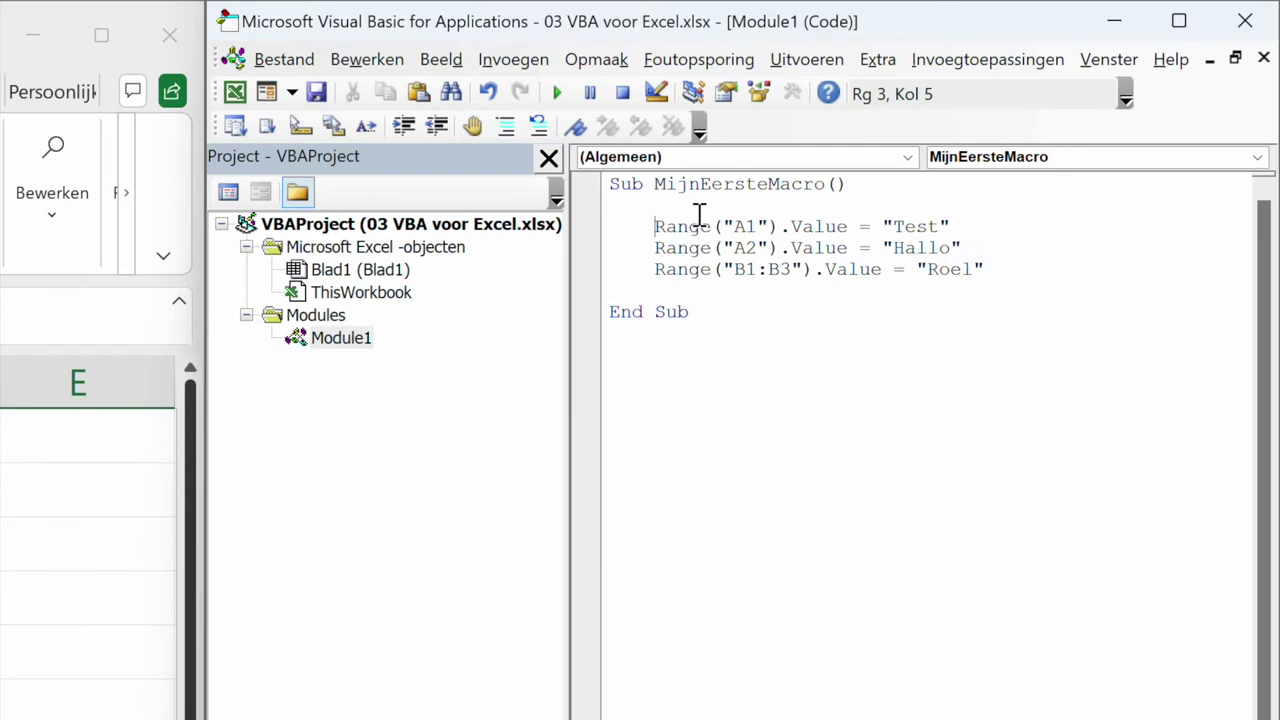
{"action": "key", "text": "Return"}
{"action": "key", "text": "Return"}
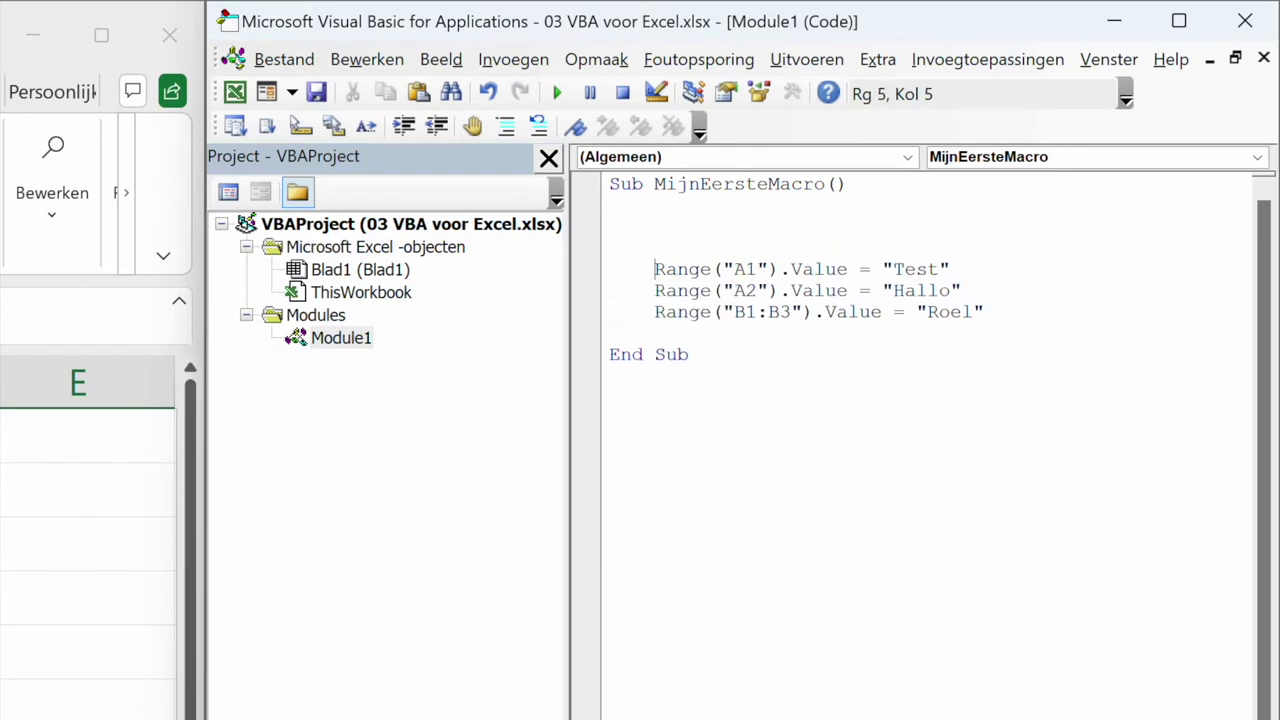
- Add Range("A1:E15").ClearContents as the first line of the macro
{"action": "left_click", "coordinate": [655, 226]}
{"action": "type", "text": "Range(\"A1:E15"}
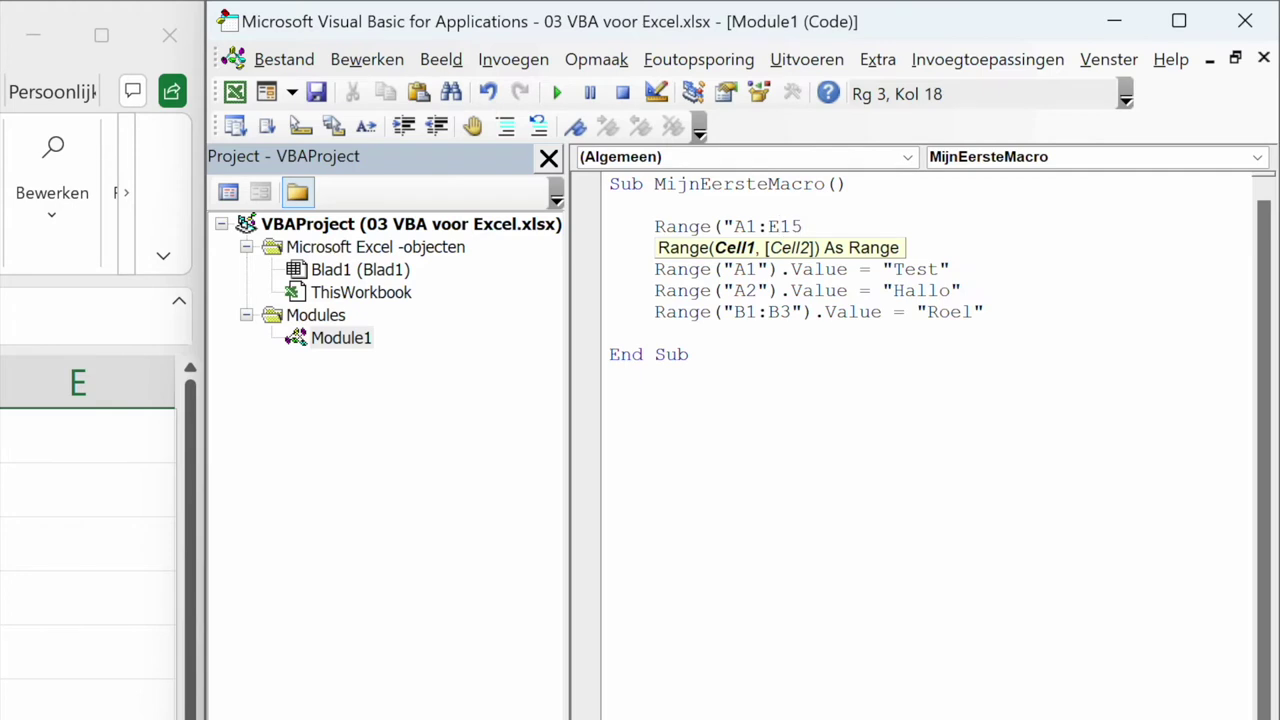
{"action": "type", "text": "\").clearcon"}
{"action": "key", "text": "Tab"}
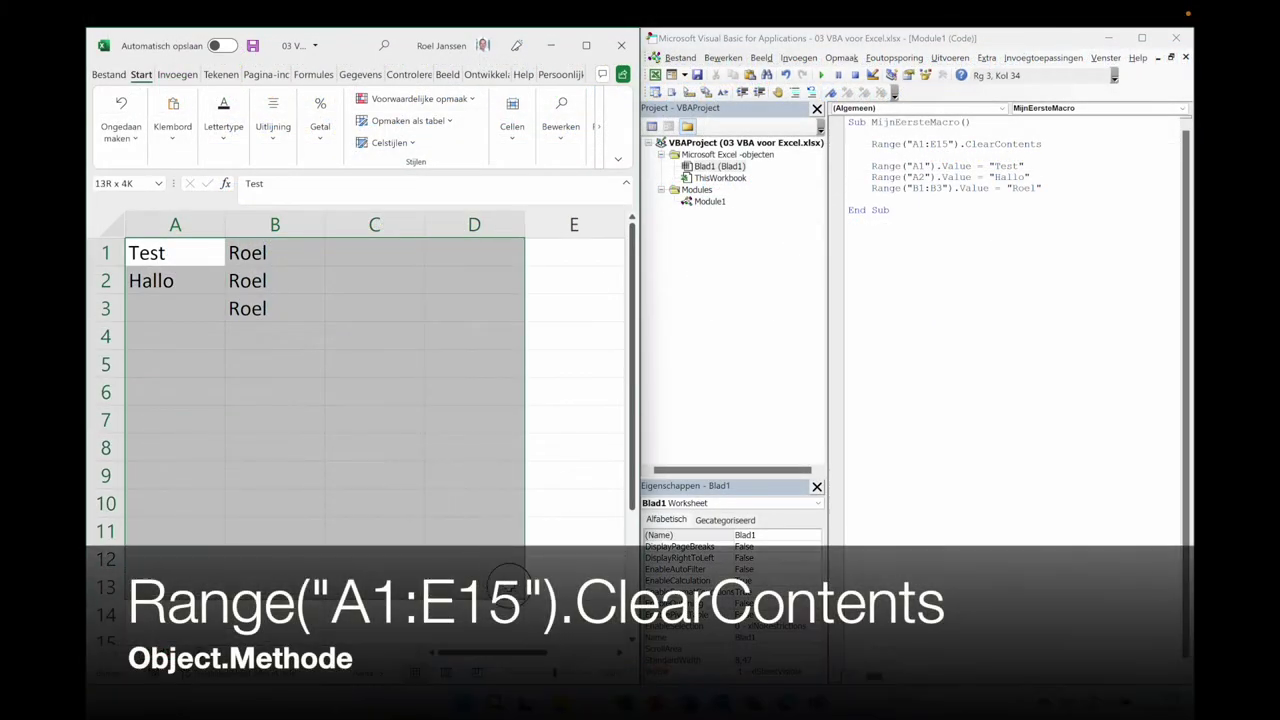
- Select A1:E15 in Excel to show the cleared area, then return to the macro's start
{"action": "left_click_drag", "start_coordinate": [437, 479], "coordinate": [575, 635]}
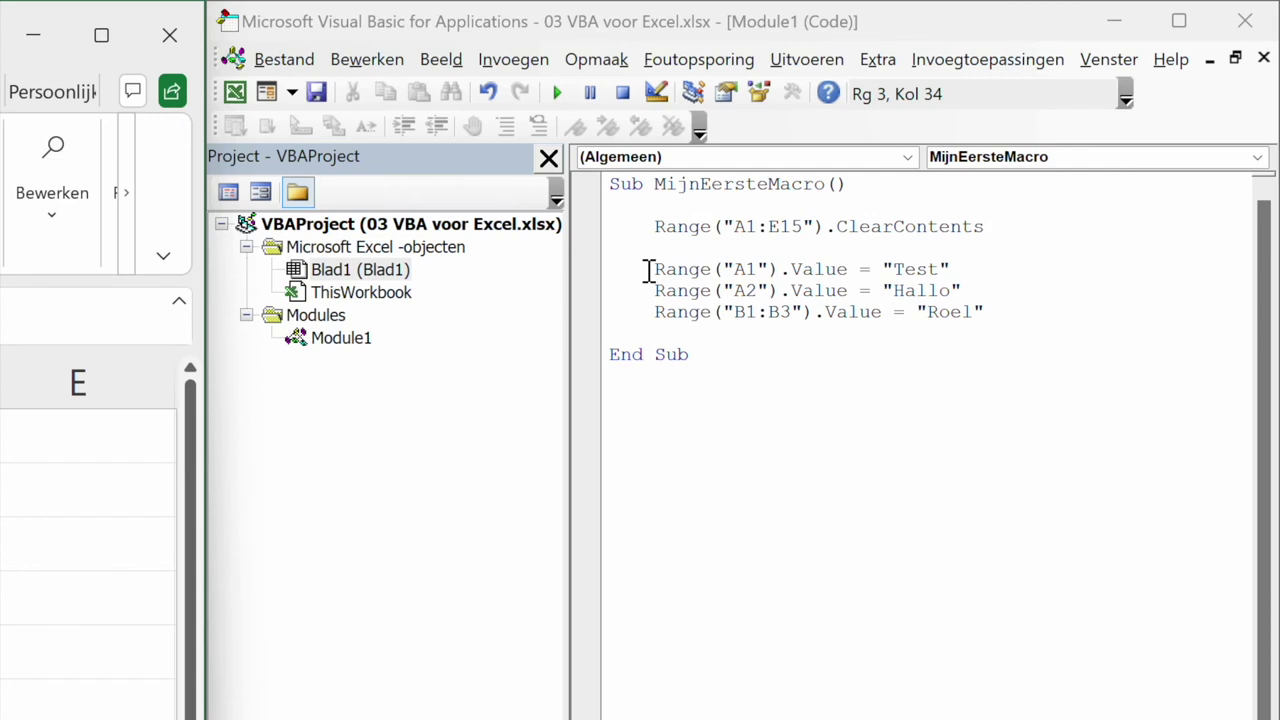
{"action": "left_click", "coordinate": [653, 272]}
{"action": "left_click", "coordinate": [657, 292]}
{"action": "key", "text": "Down"}
{"action": "key", "text": "Right"}
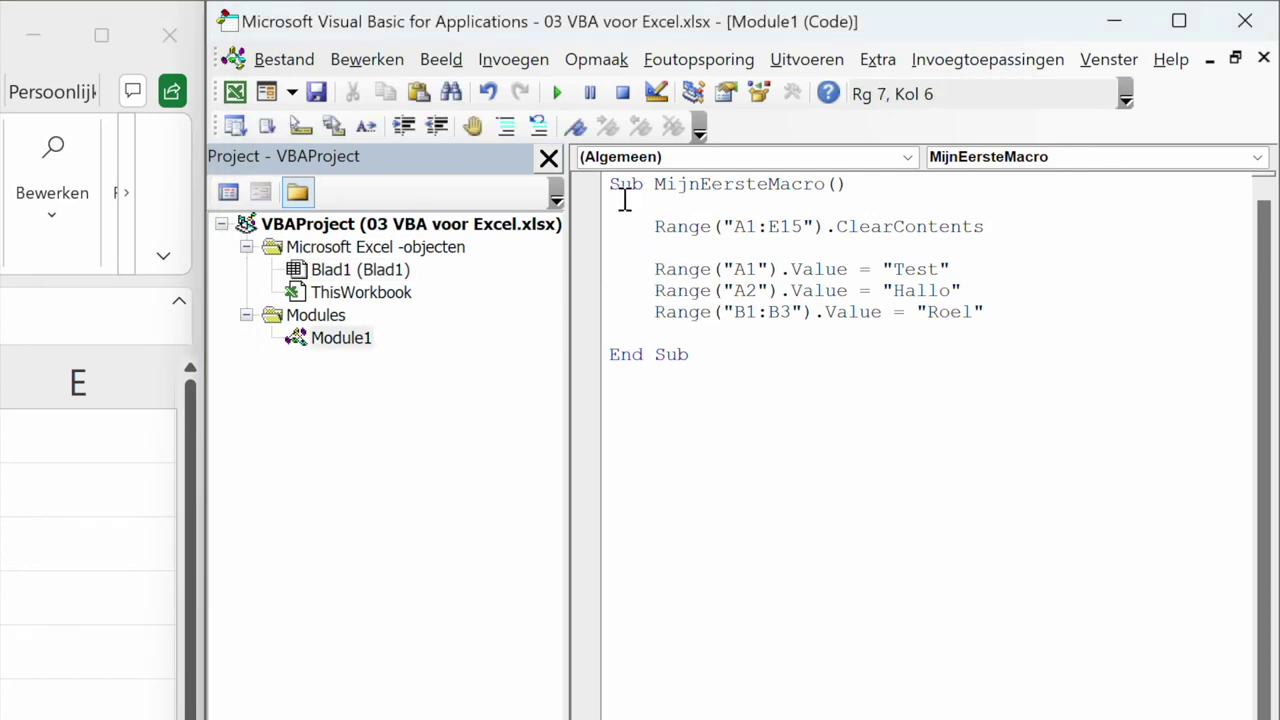
{"action": "left_click", "coordinate": [611, 188]}
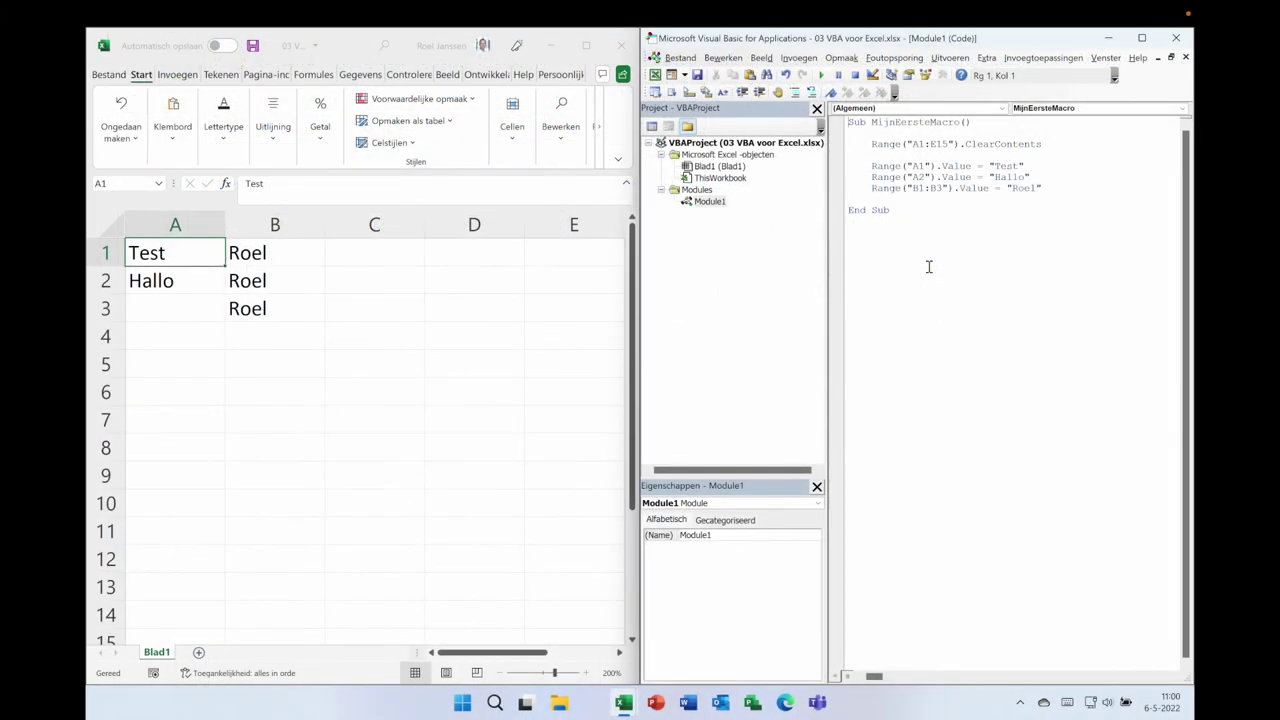
- Step through MijnEersteMacro with F8, line by line, until End Sub finishes
{"action": "key", "text": "F8"}
{"action": "key", "text": "F8"}
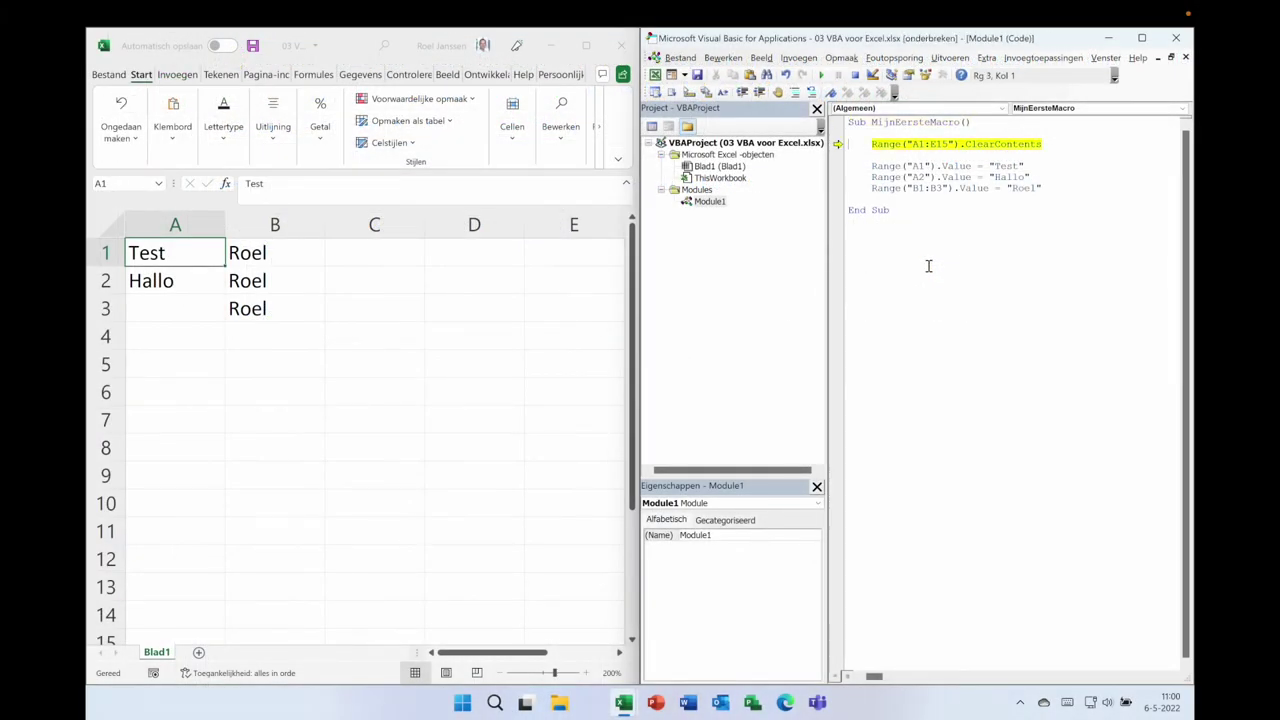
{"action": "key", "text": "F8"}
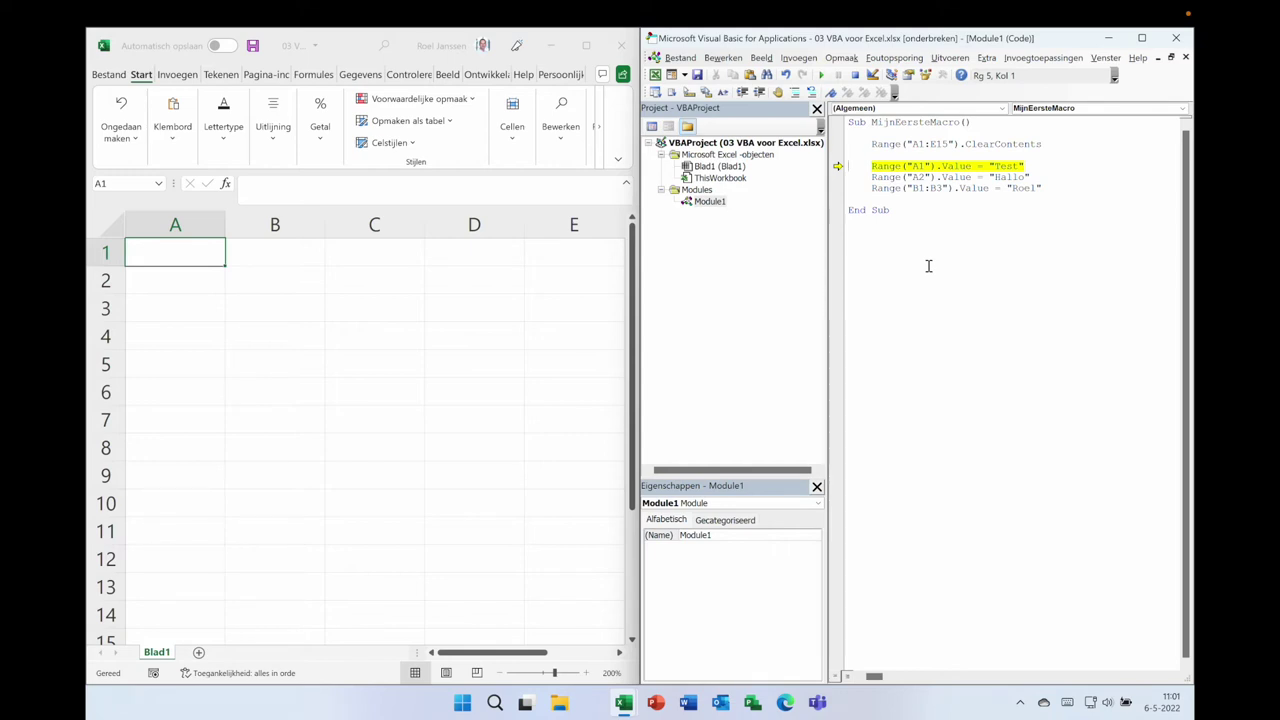
{"action": "key", "text": "F8"}
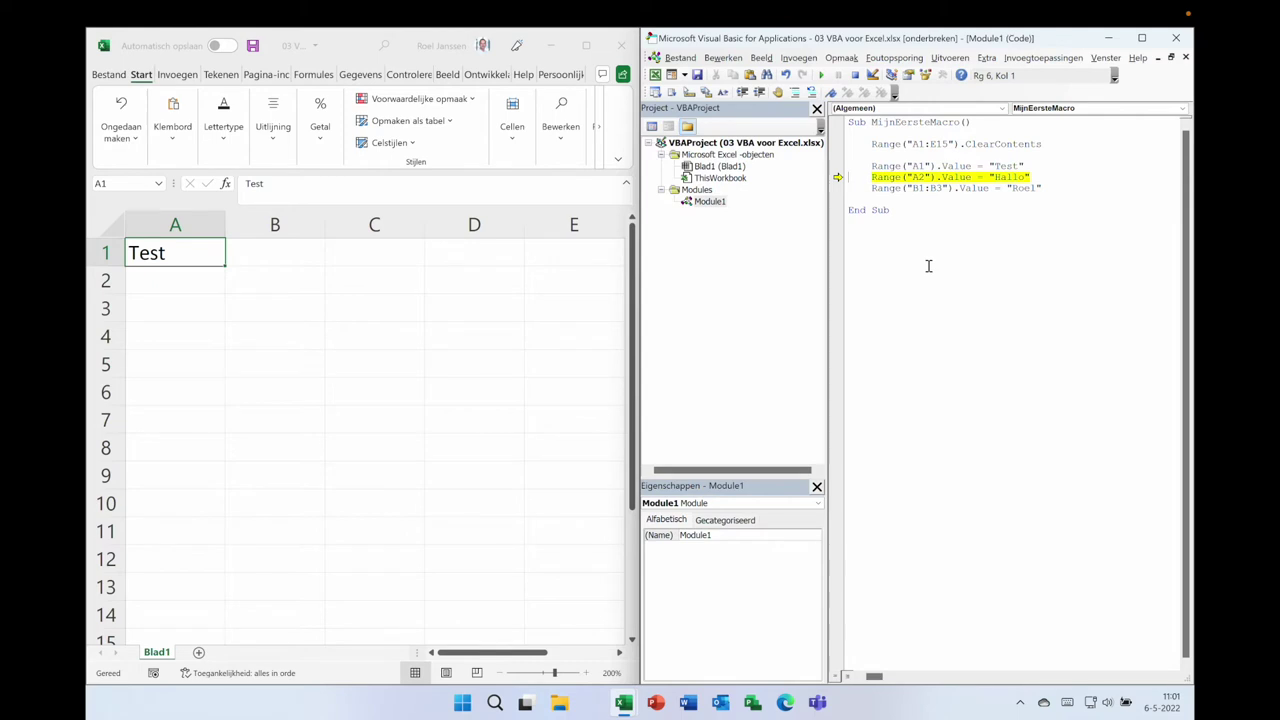
{"action": "key", "text": "F8"}
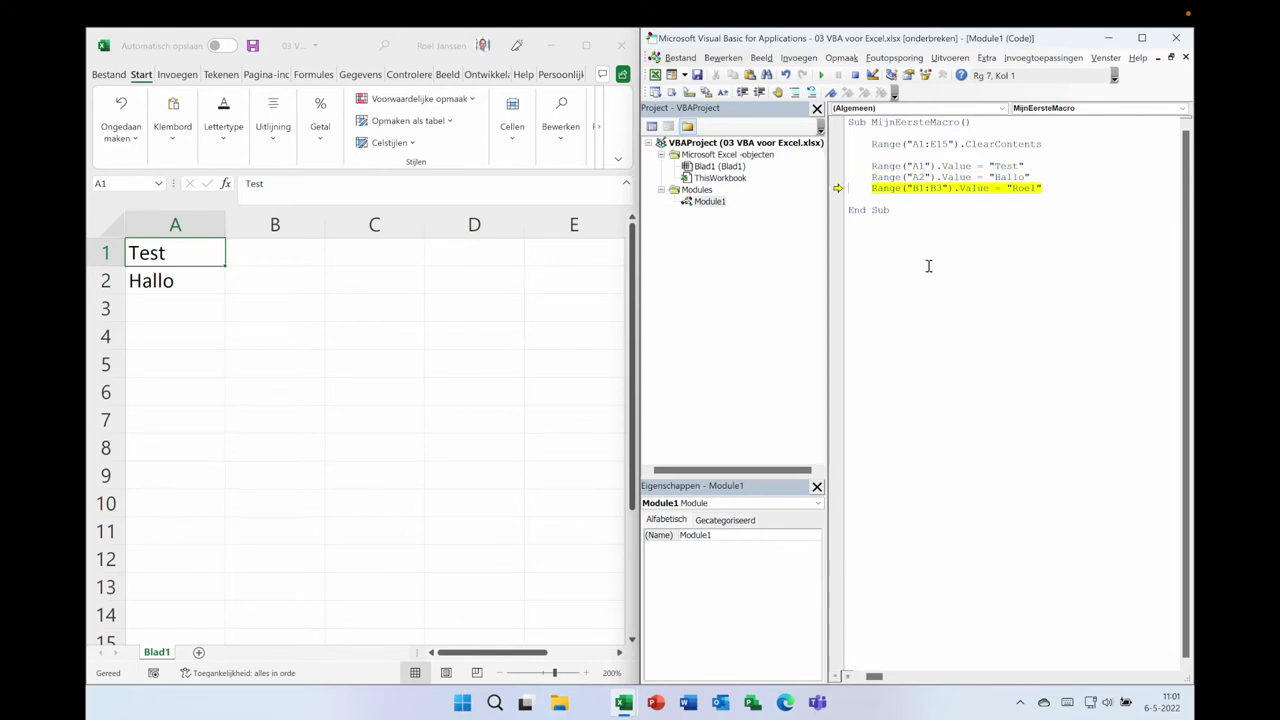
{"action": "key", "text": "F8"}
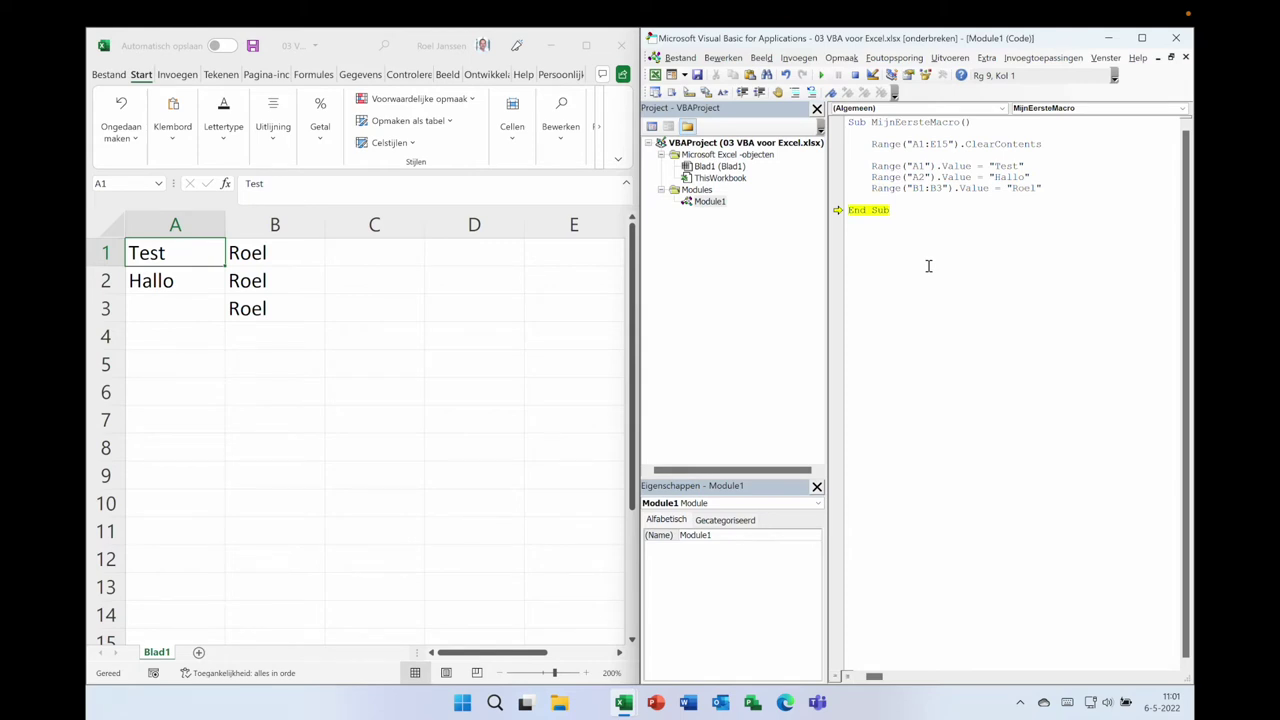
{"action": "key", "text": "F8"}
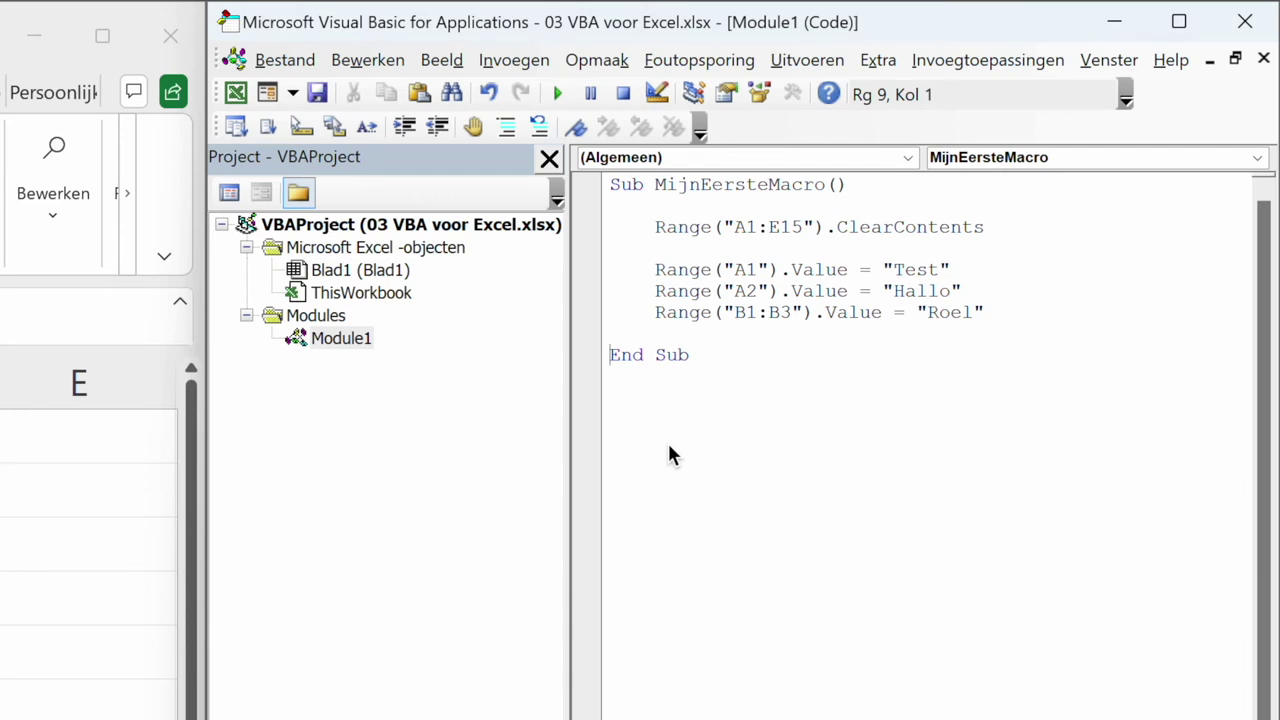
- Add blank lines around the Roel line and write Range("C1, C3, C5").Value = "Help"
{"action": "left_click", "coordinate": [975, 290]}
{"action": "key", "text": "Return"}
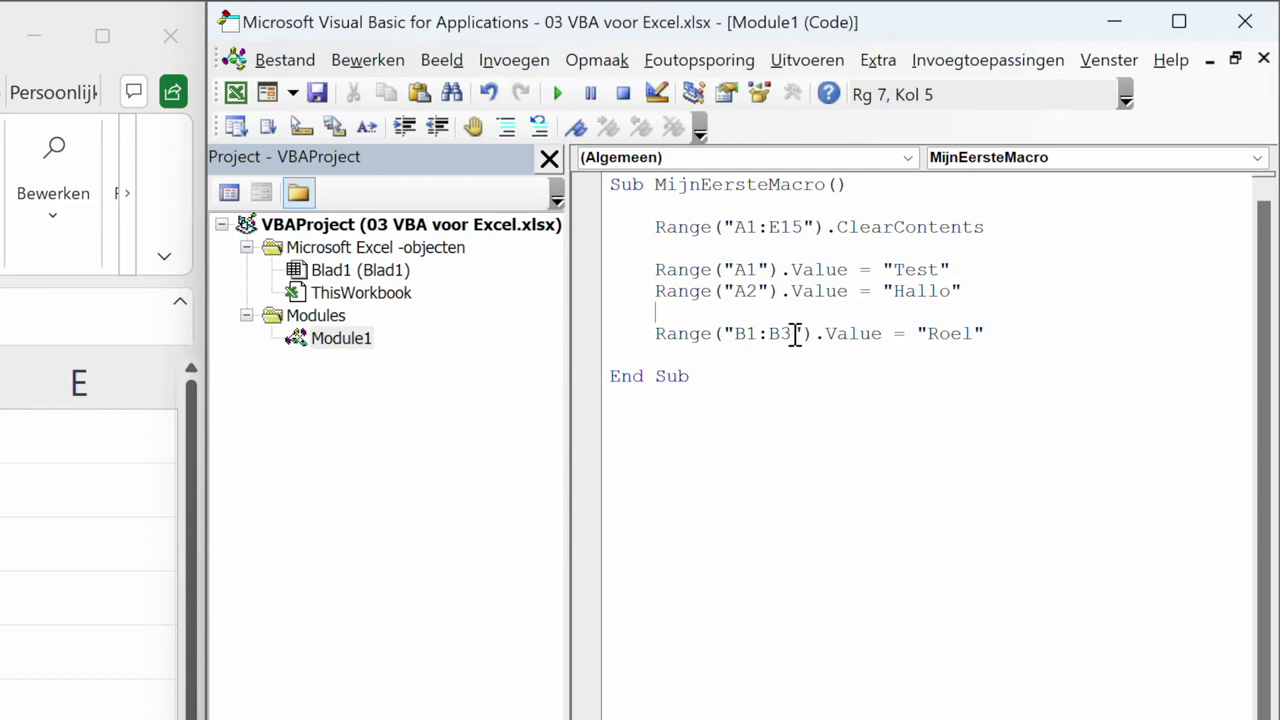
{"action": "left_click", "coordinate": [1017, 335]}
{"action": "key", "text": "Return"}
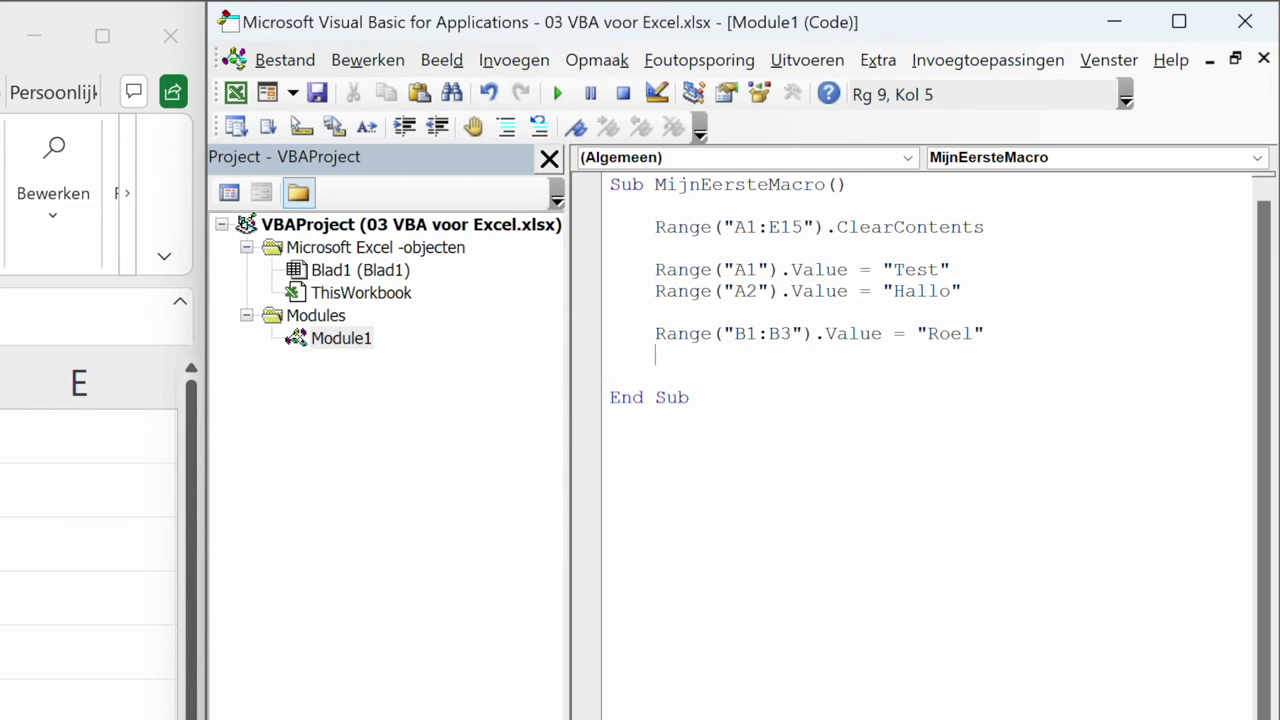
{"action": "key", "text": "Return"}
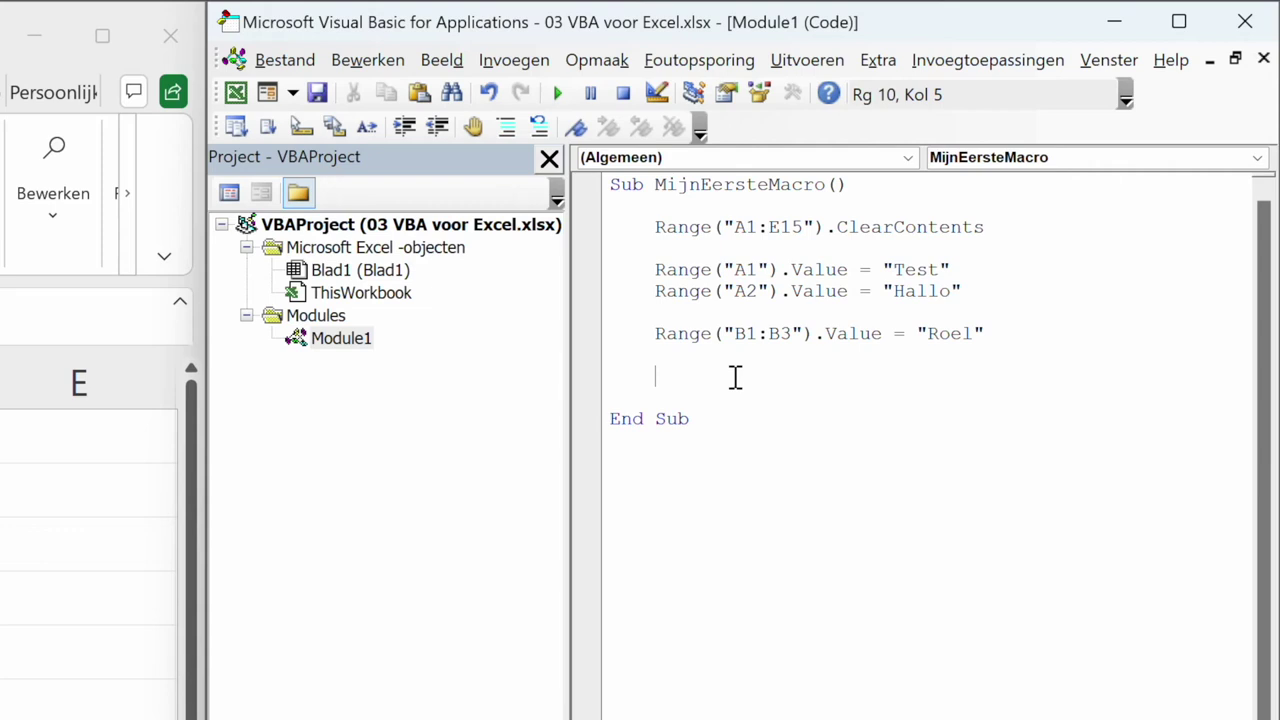
{"action": "type", "text": "Range(\"C1, C3, C5\").value = \"Help\""}
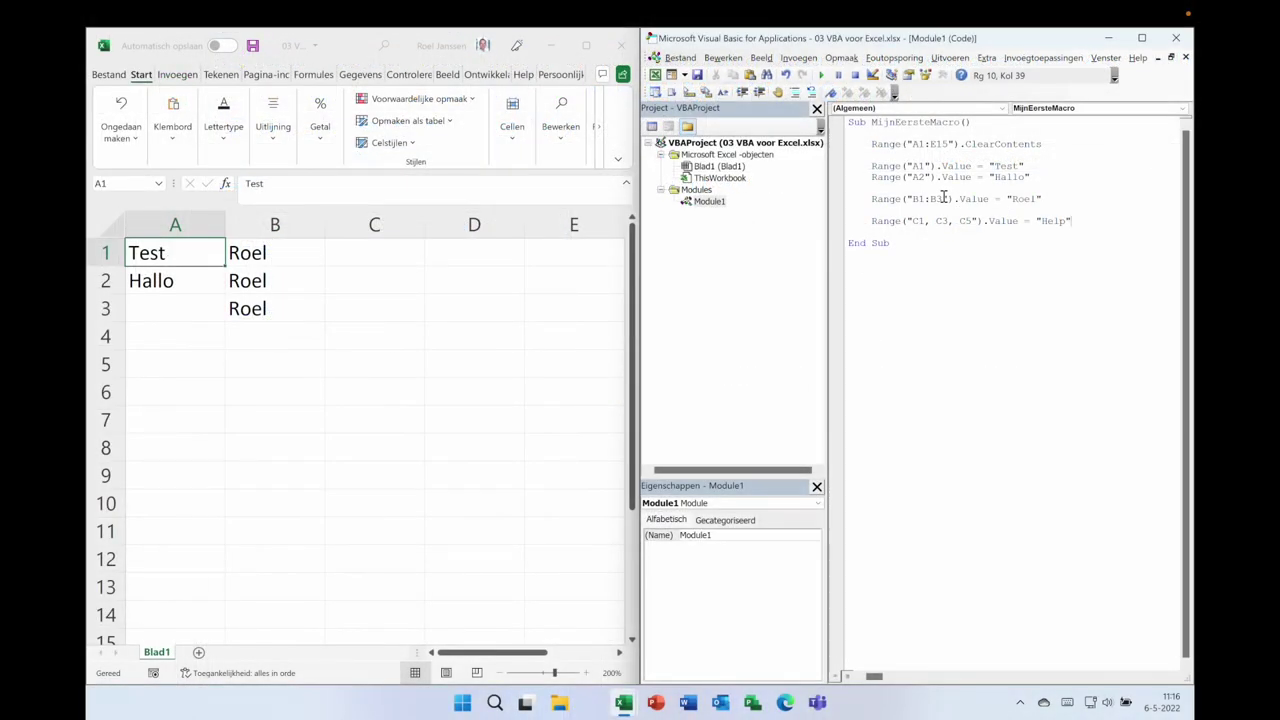
- Run the updated macro with F5 and check Help in C1, C3 and C5
{"action": "key", "text": "F5"}
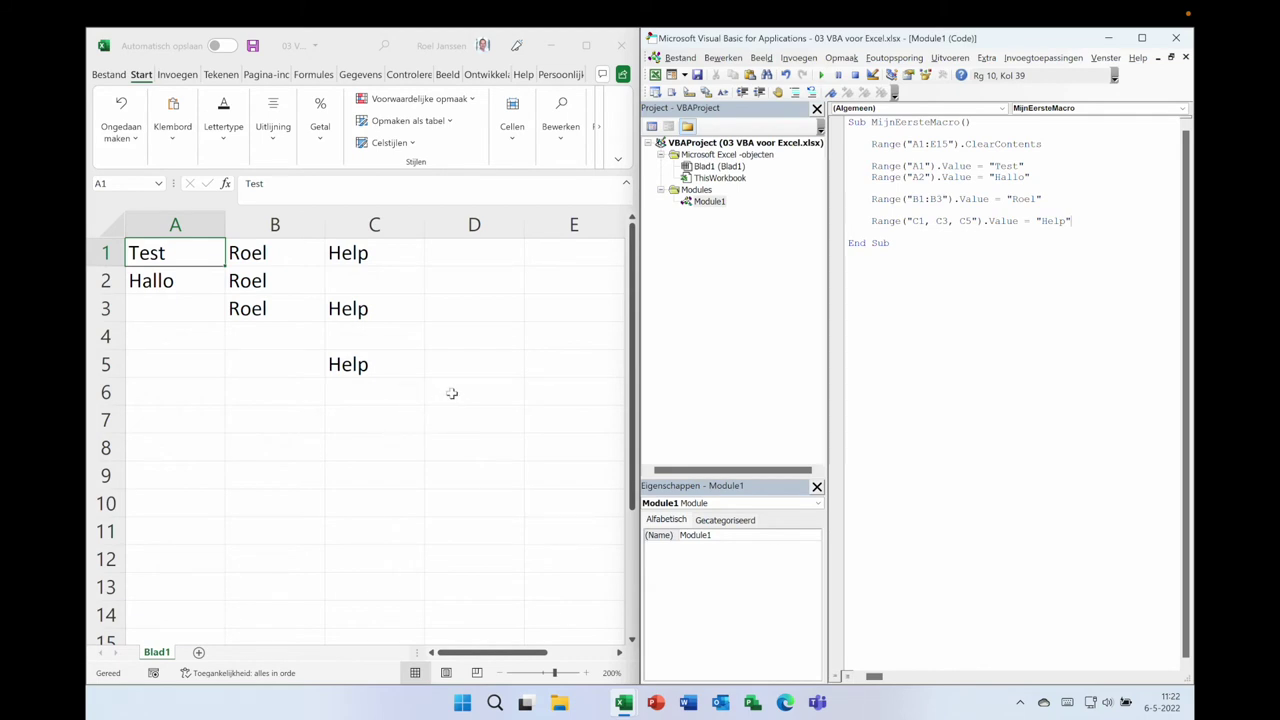
{"action": "left_click", "coordinate": [452, 393]}
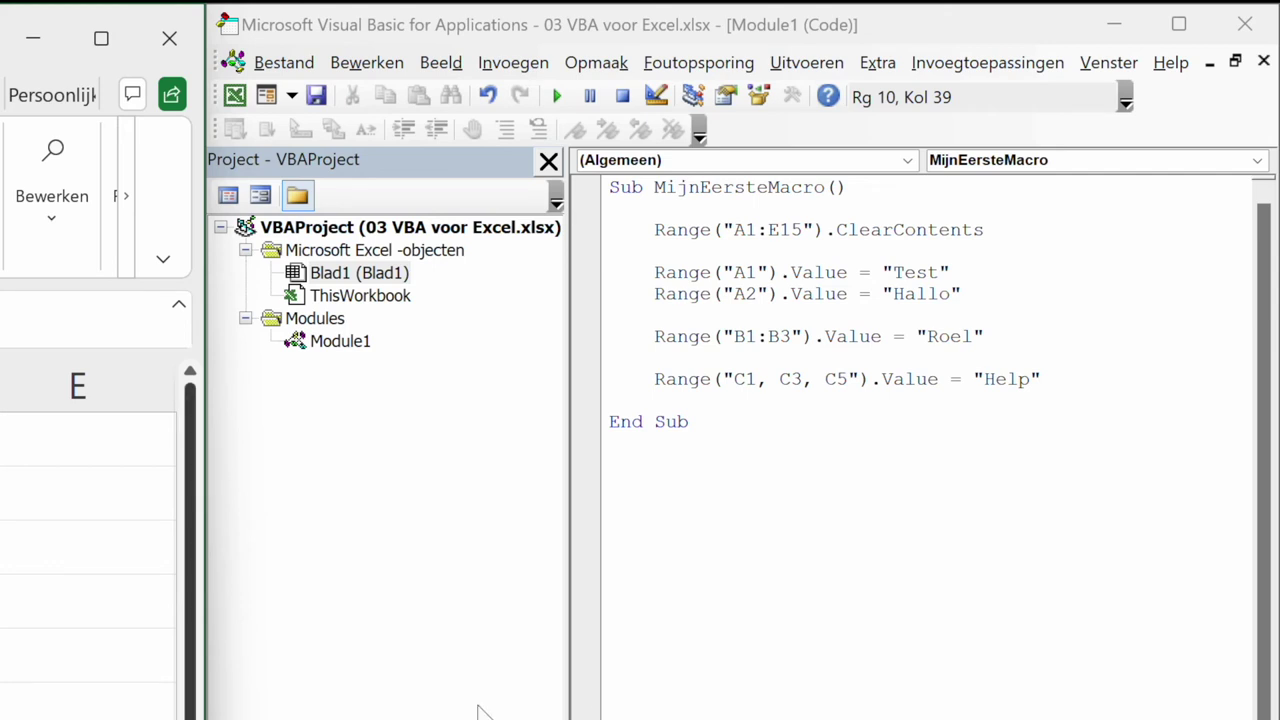
- Add the line ActiveCell.Value = "Hoi" after the Help line and run the macro, writing Hoi into B7
{"action": "left_click", "coordinate": [1046, 372]}
{"action": "key", "text": "Return"}
{"action": "key", "text": "Return"}
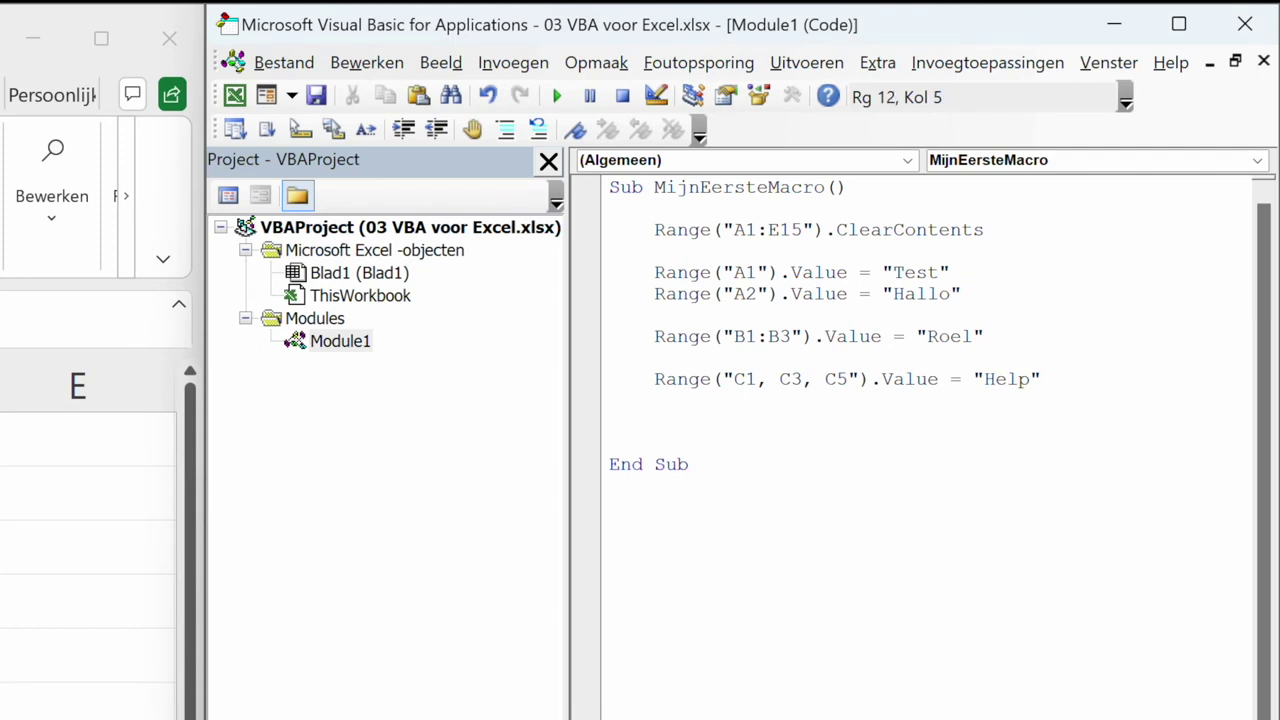
{"action": "type", "text": "activecell.value = \"Hoi\""}
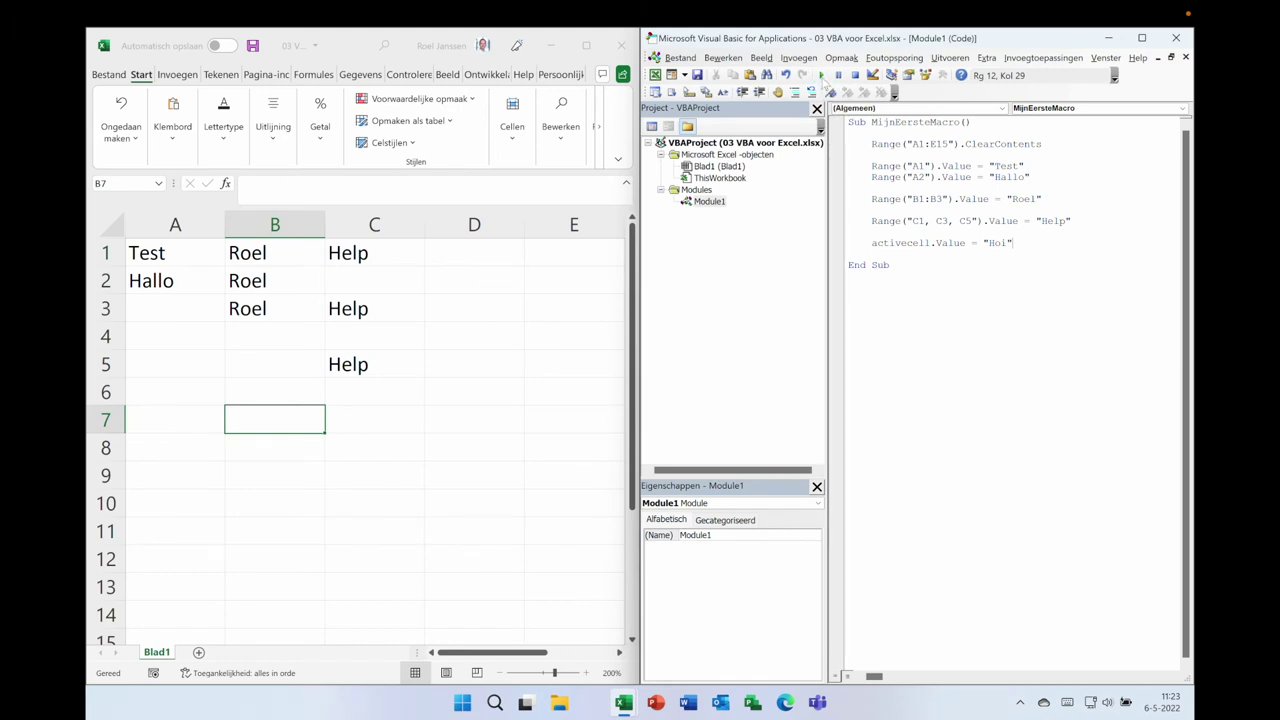
{"action": "left_click", "coordinate": [821, 76]}
- Make D1 active and step through MijnEersteMacro with F8 to End Sub, so Hoi lands in D1
{"action": "left_click", "coordinate": [460, 253]}
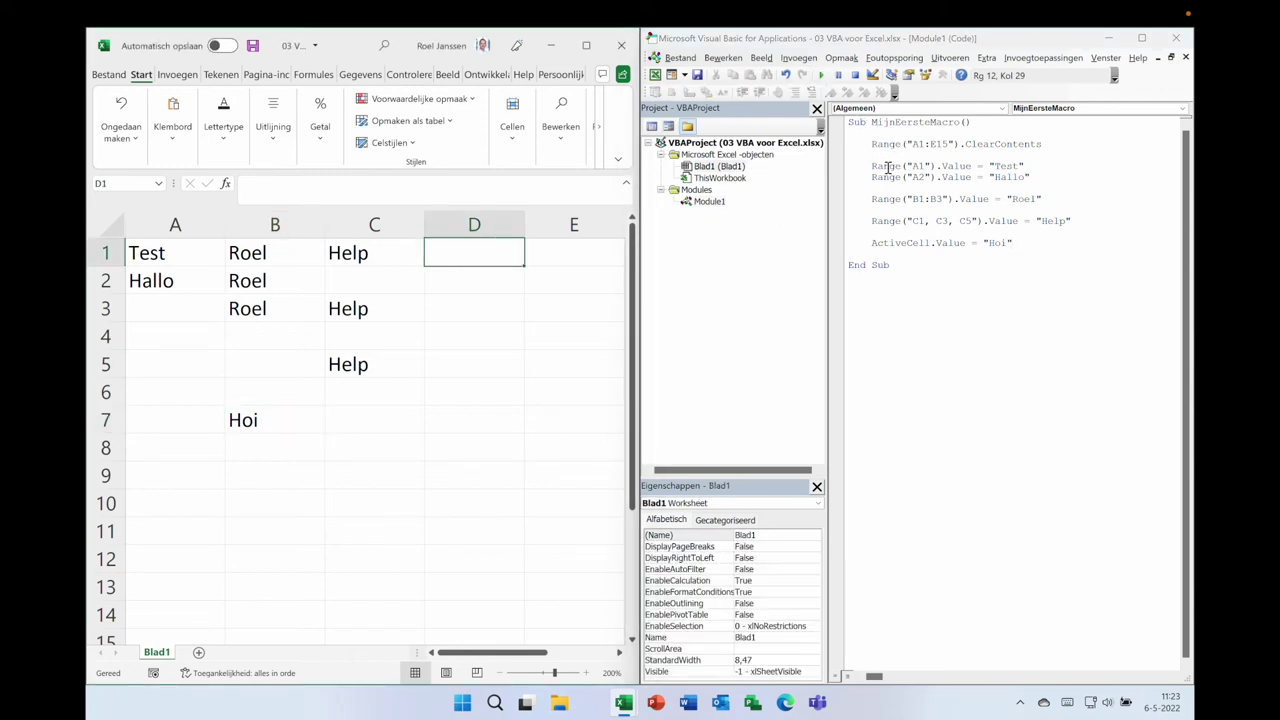
{"action": "key", "text": "F8"}
{"action": "left_click_drag", "start_coordinate": [887, 168], "coordinate": [901, 166]}
{"action": "key", "text": "F8"}
{"action": "key", "text": "F8"}
{"action": "key", "text": "F8"}
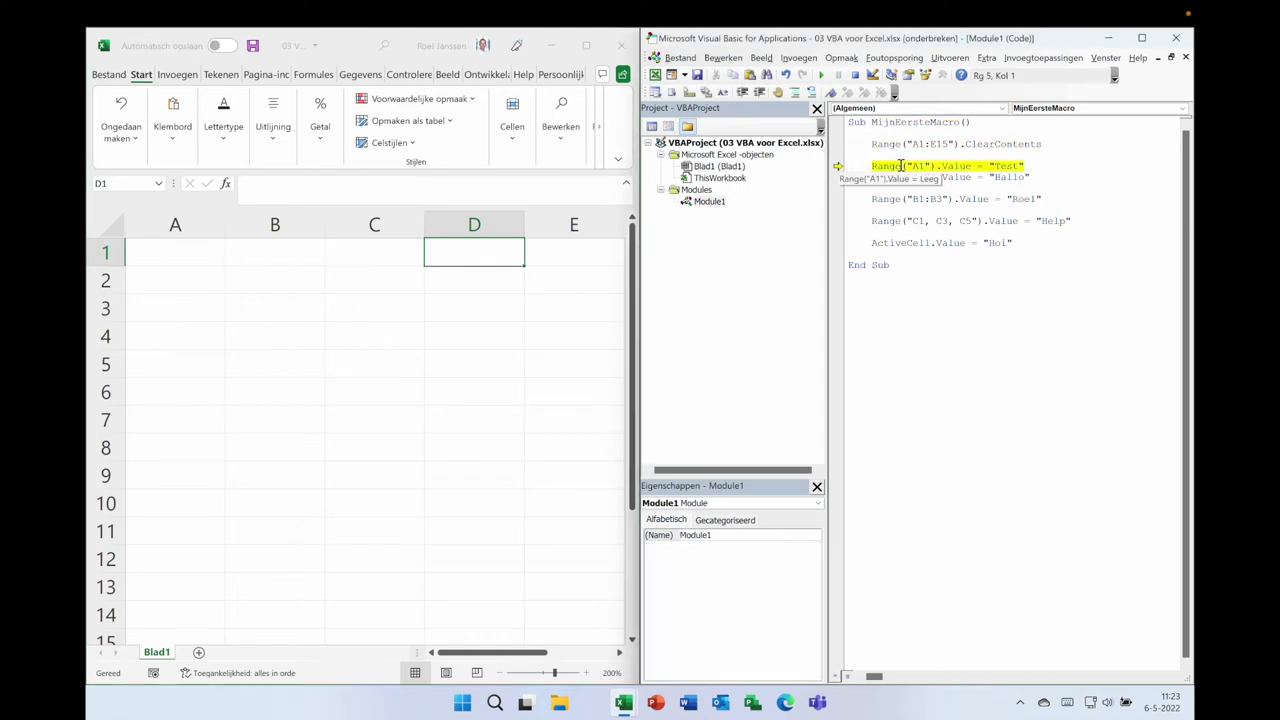
{"action": "key", "text": "F8"}
{"action": "key", "text": "F8"}
{"action": "key", "text": "F8"}
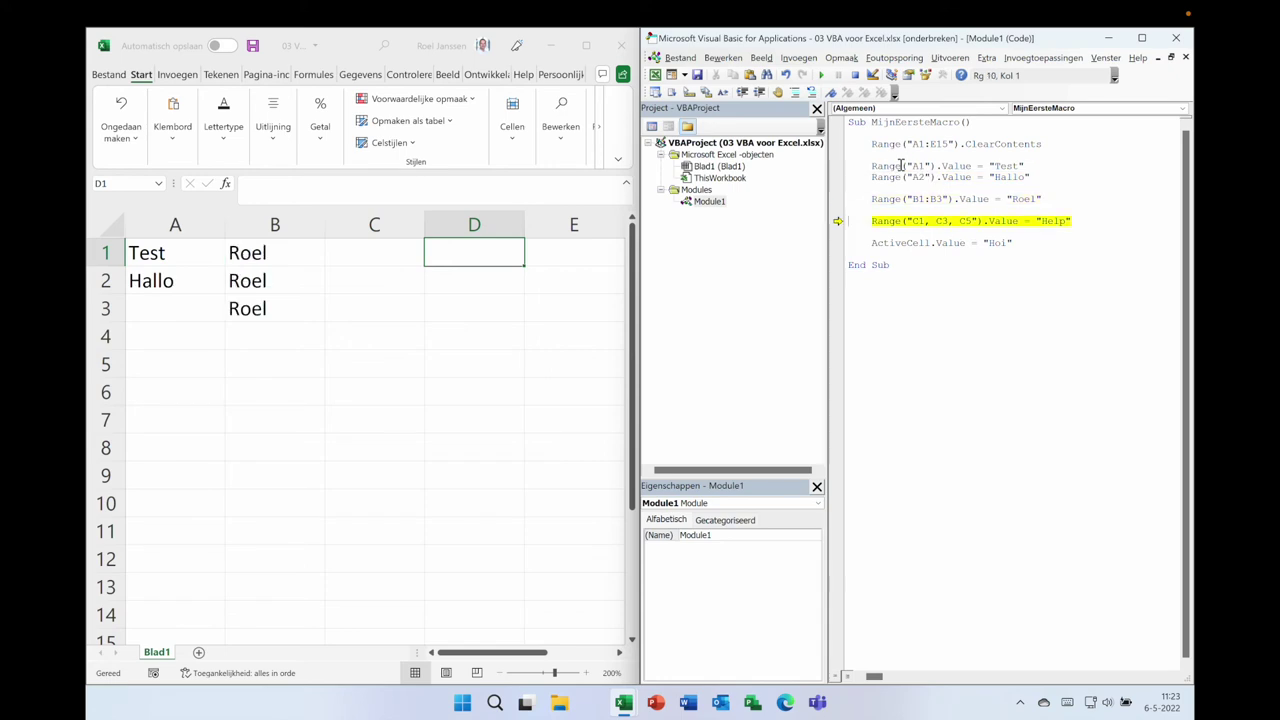
{"action": "key", "text": "F8"}
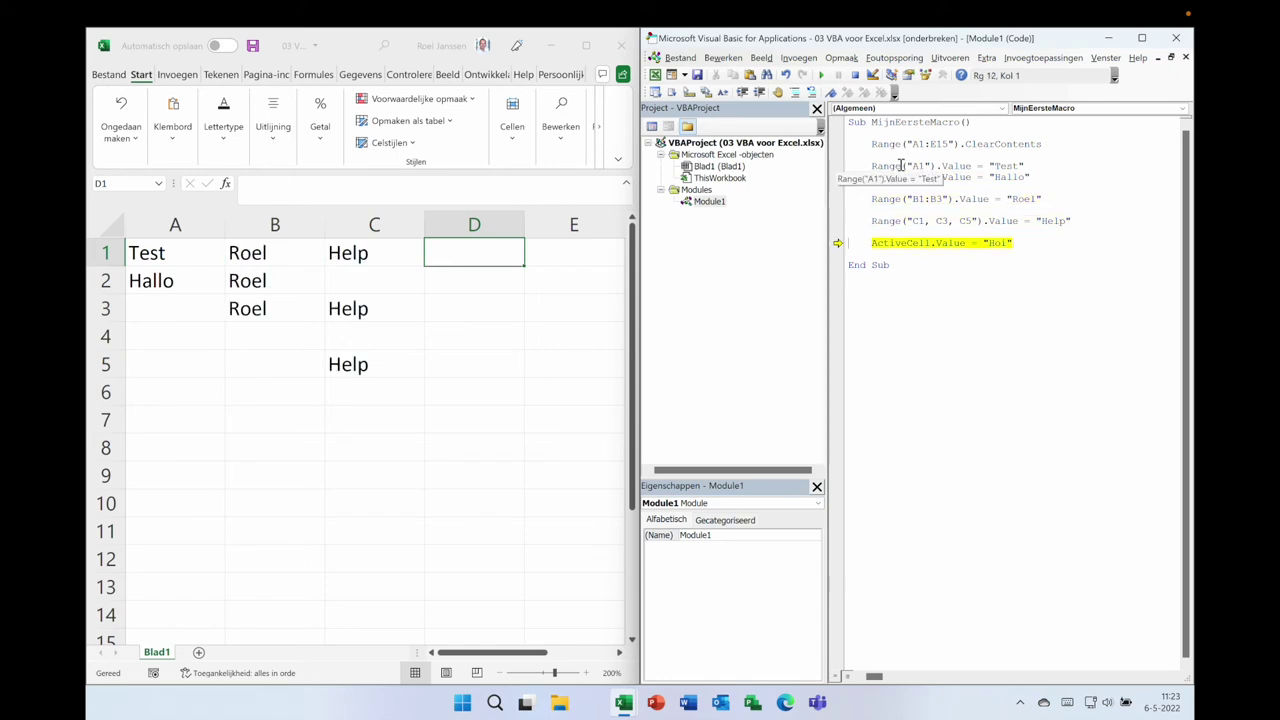
{"action": "key", "text": "F8"}
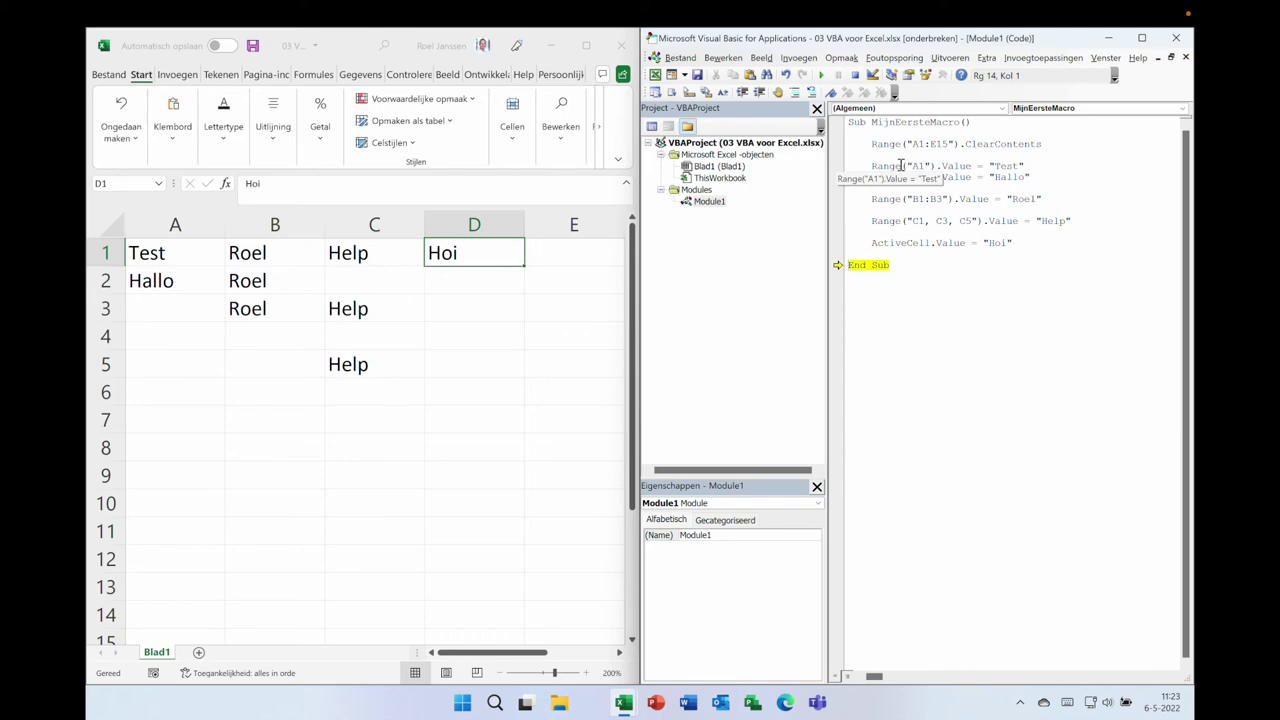
{"action": "key", "text": "F8"}
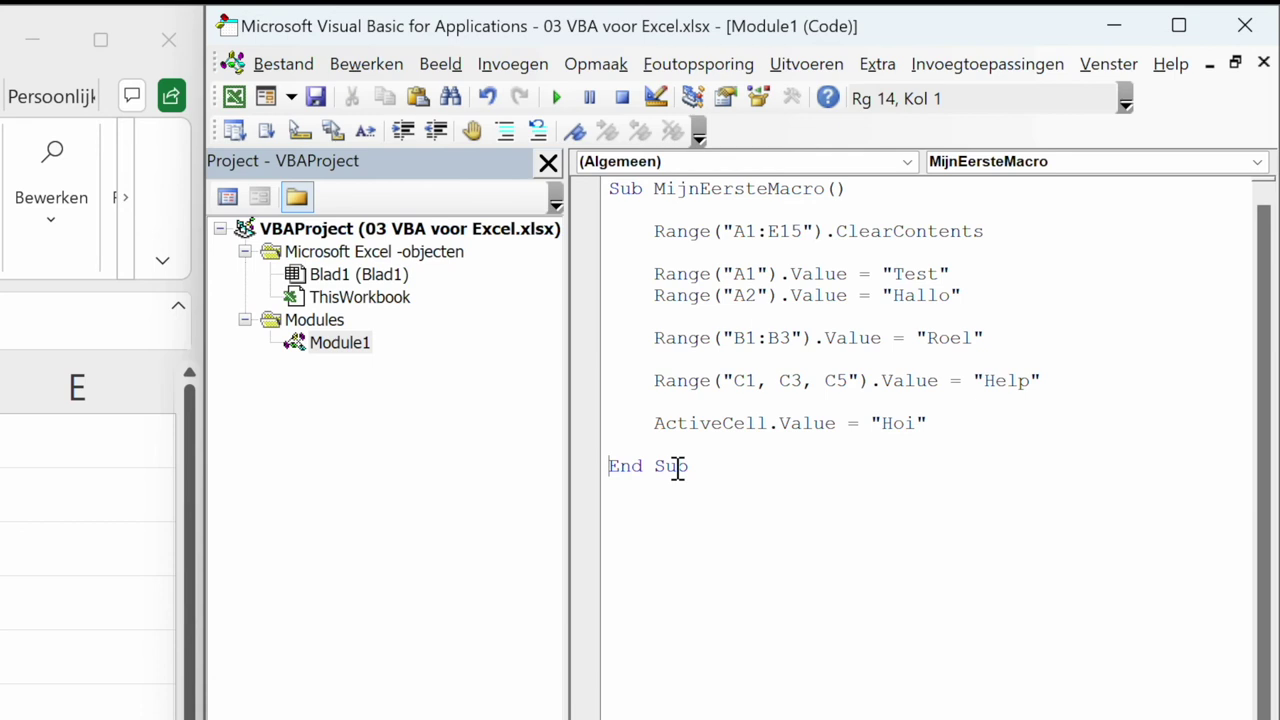
- Add Range("1:1").Font.Bold = True and Range("B:B").Font.Bold = True below the Hoi line
{"action": "left_click", "coordinate": [940, 425]}
{"action": "key", "text": "Return"}
{"action": "type", "text": "Range(\"1:1\").Font.bold = True"}
{"action": "key", "text": "Return"}
{"action": "type", "text": "Range(\"B:B\")"}
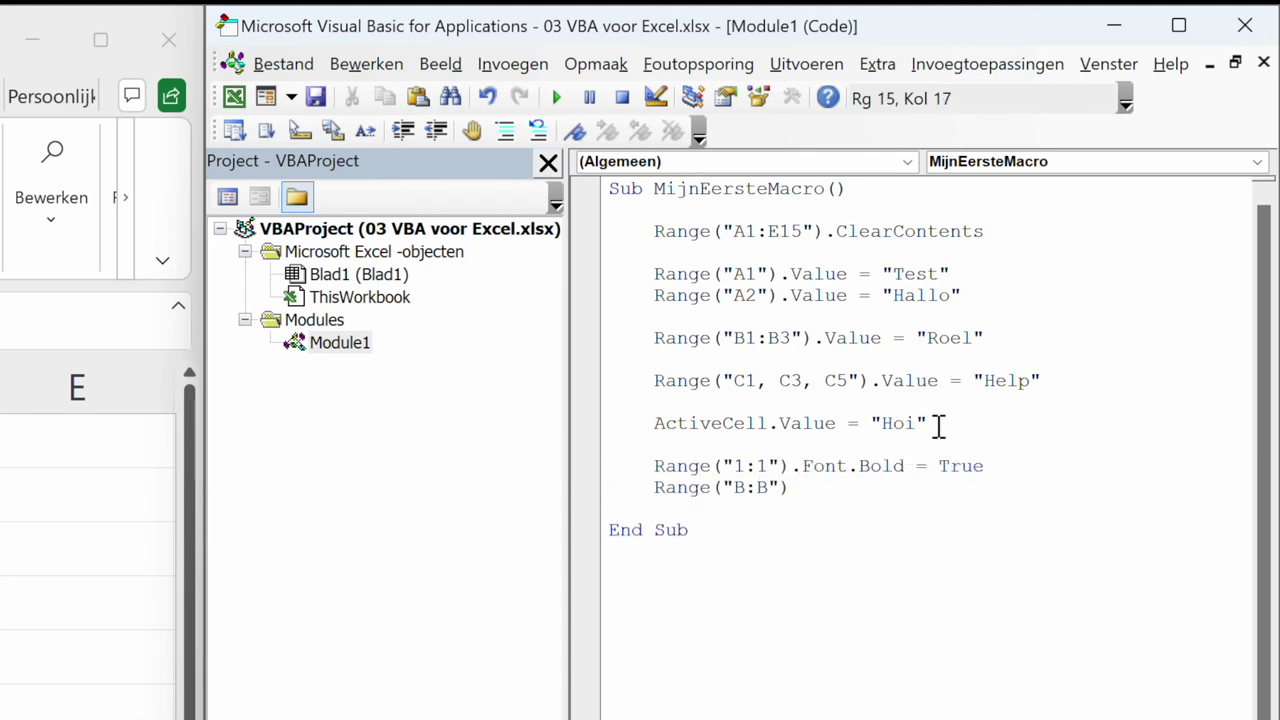
{"action": "type", "text": ".Font.bold = True"}
{"action": "key", "text": "Return"}
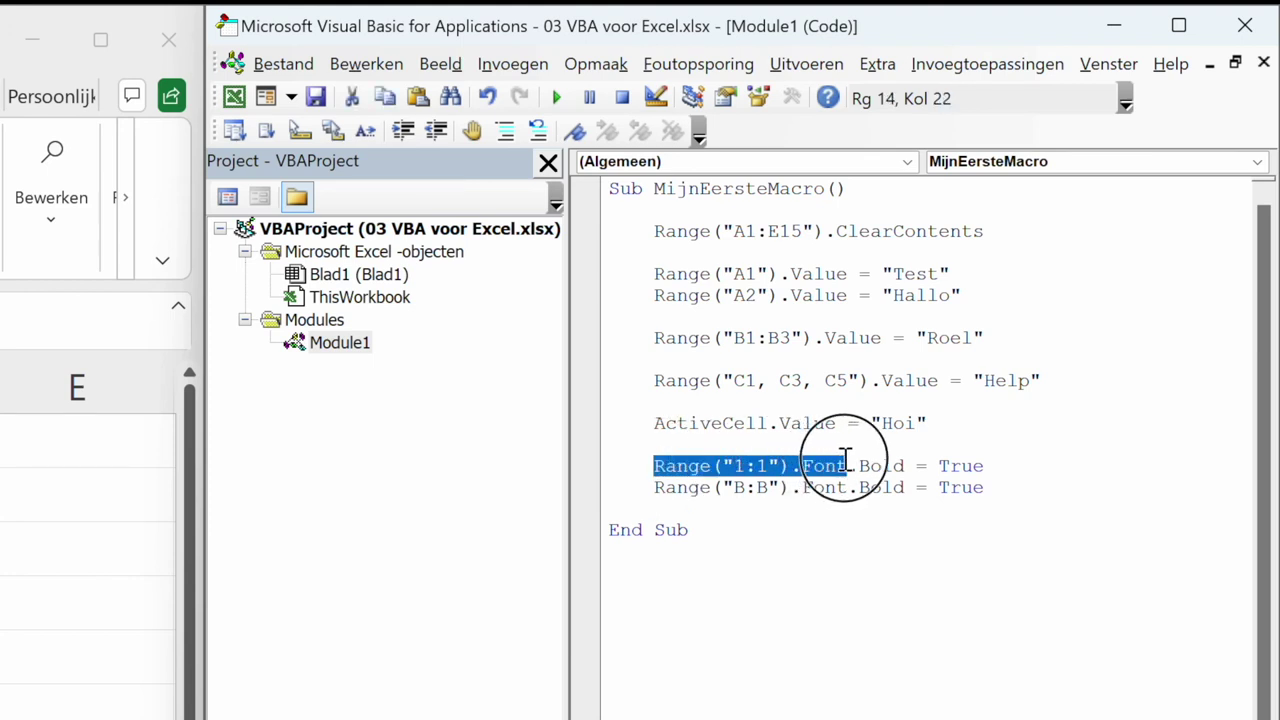
- Highlight the Range/Font, Bold and True parts of both bold lines to explain them
{"action": "left_click_drag", "start_coordinate": [656, 465], "coordinate": [846, 466]}
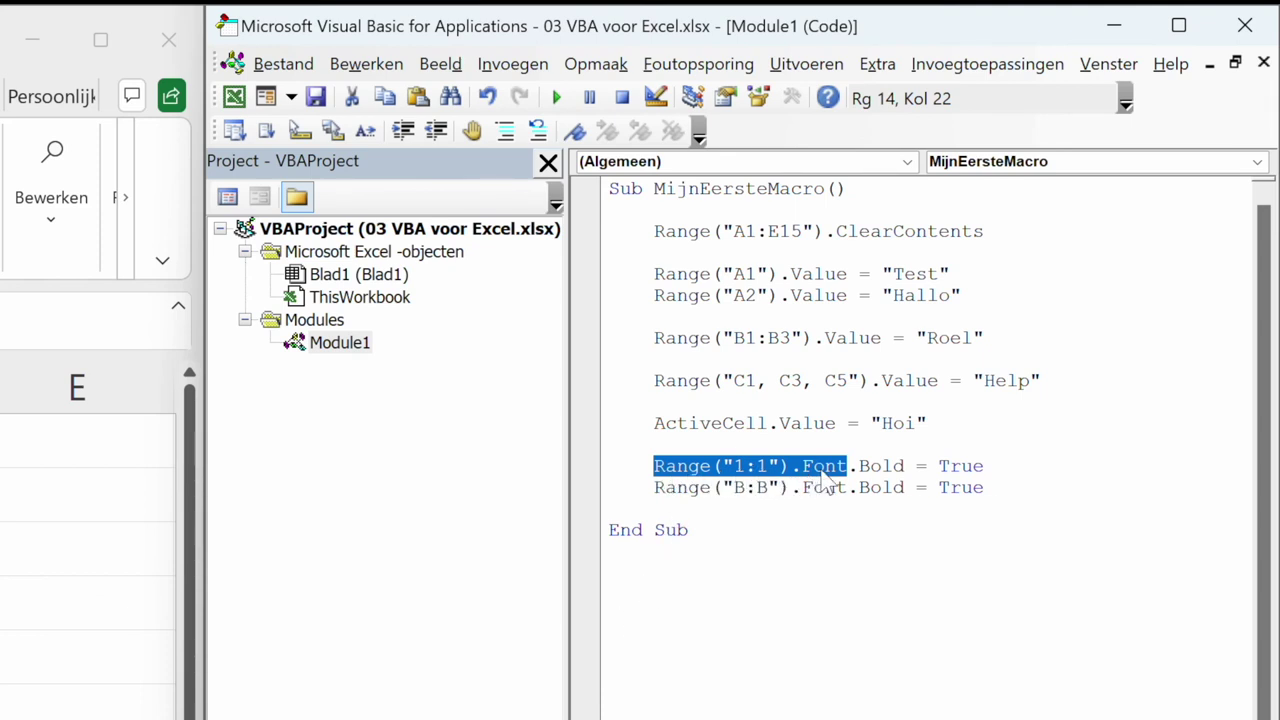
{"action": "double_click", "coordinate": [871, 467]}
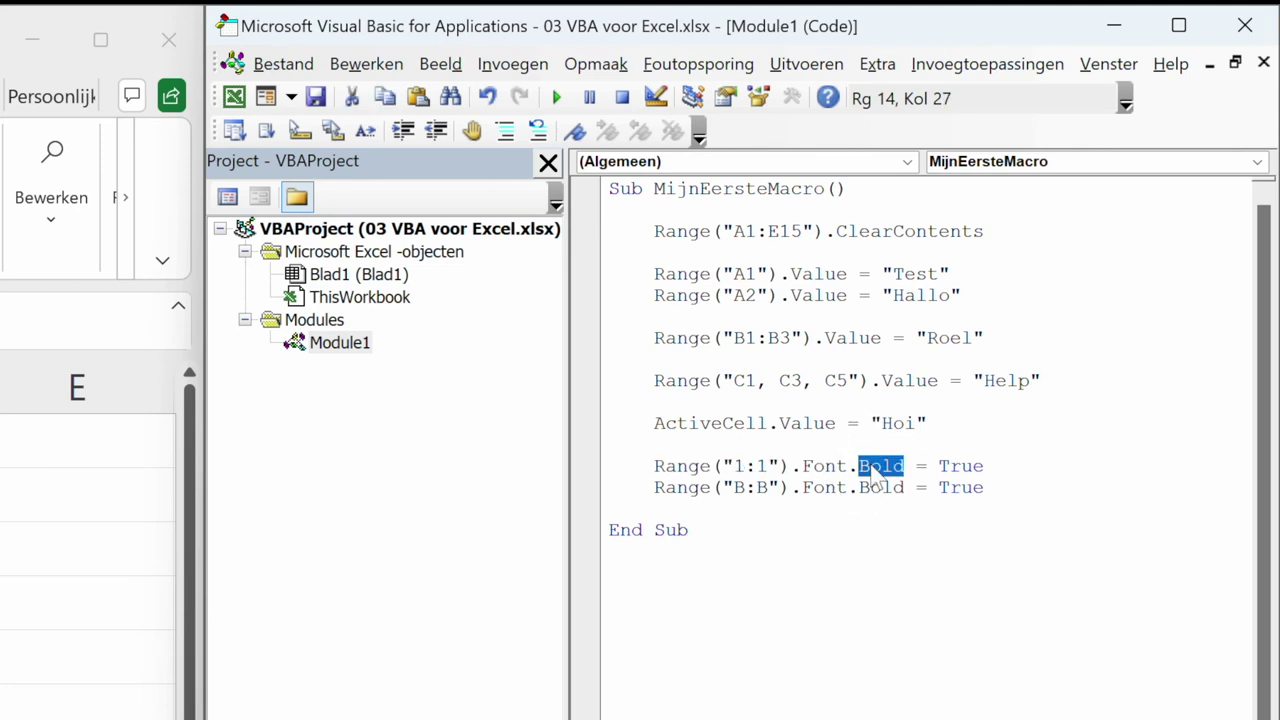
{"action": "left_click", "coordinate": [951, 466]}
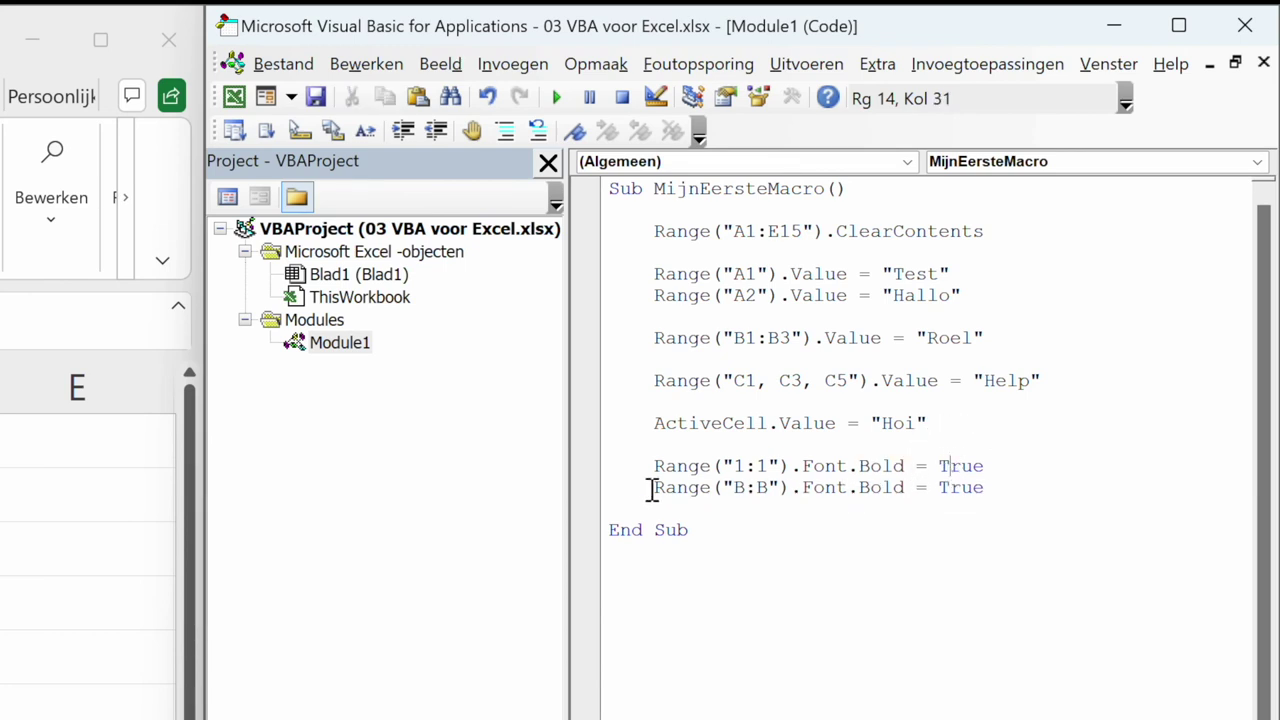
{"action": "left_click_drag", "start_coordinate": [654, 487], "coordinate": [846, 488]}
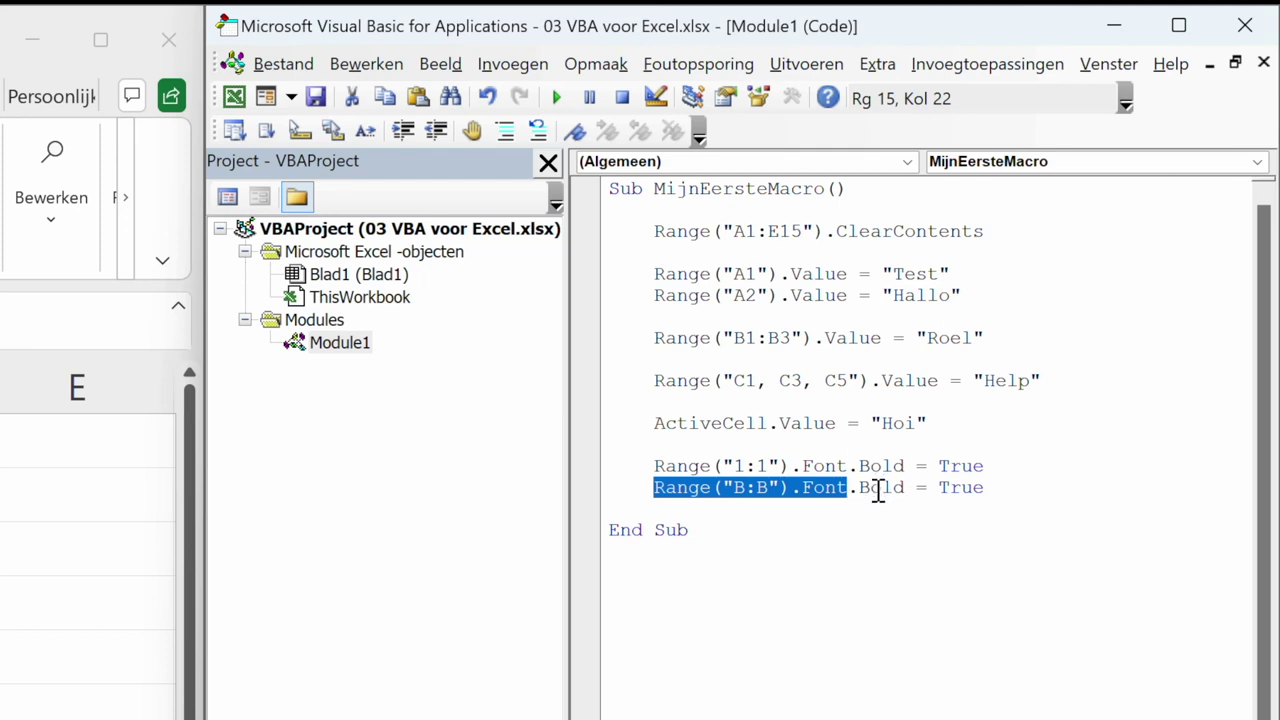
{"action": "left_click", "coordinate": [878, 490]}
{"action": "left_click", "coordinate": [958, 490]}
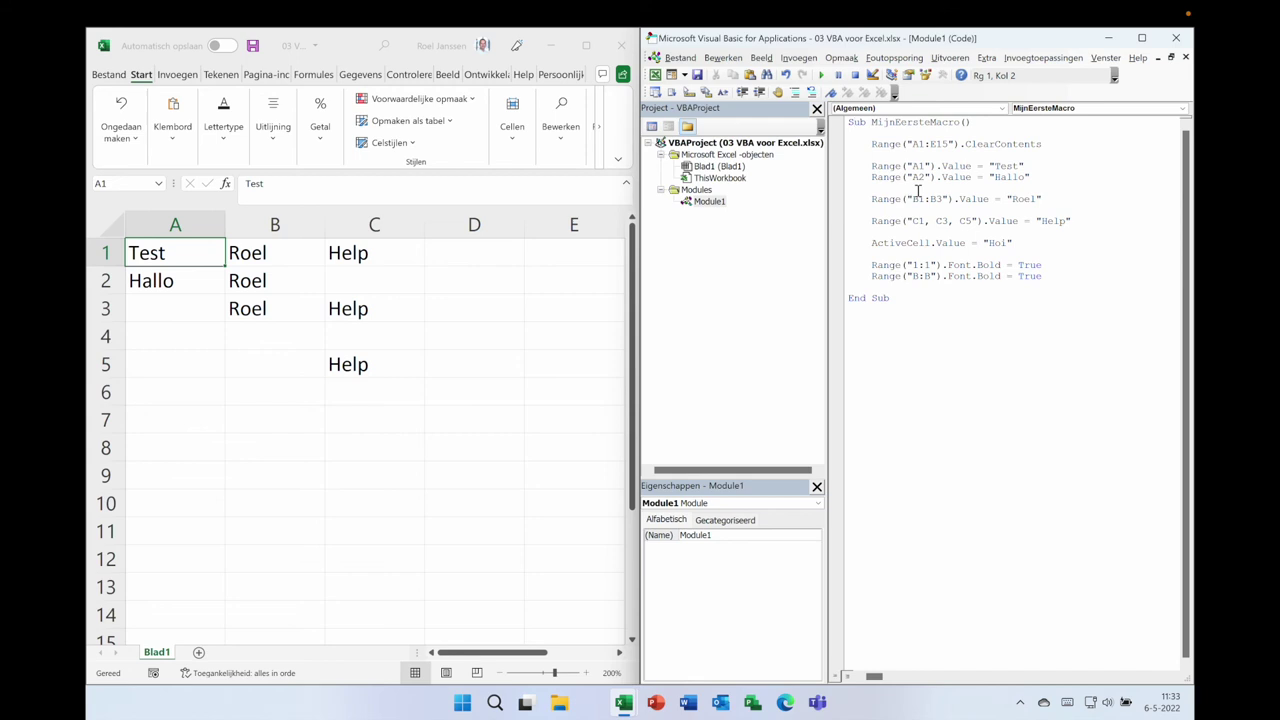
- Step through every macro line with F8 from A1, writing Hoi into A1 and bolding row 1 and column B
{"action": "key", "text": "F8"}
{"action": "key", "text": "F8"}
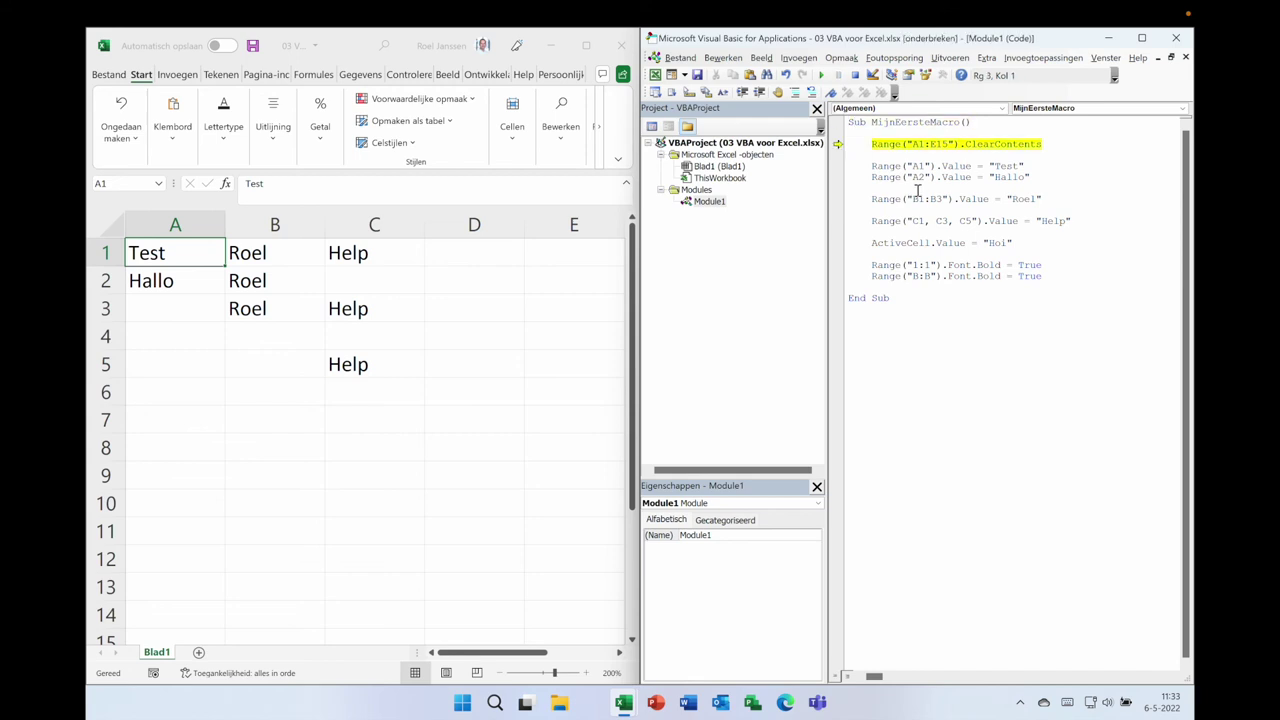
{"action": "key", "text": "F8"}
{"action": "key", "text": "F8"}
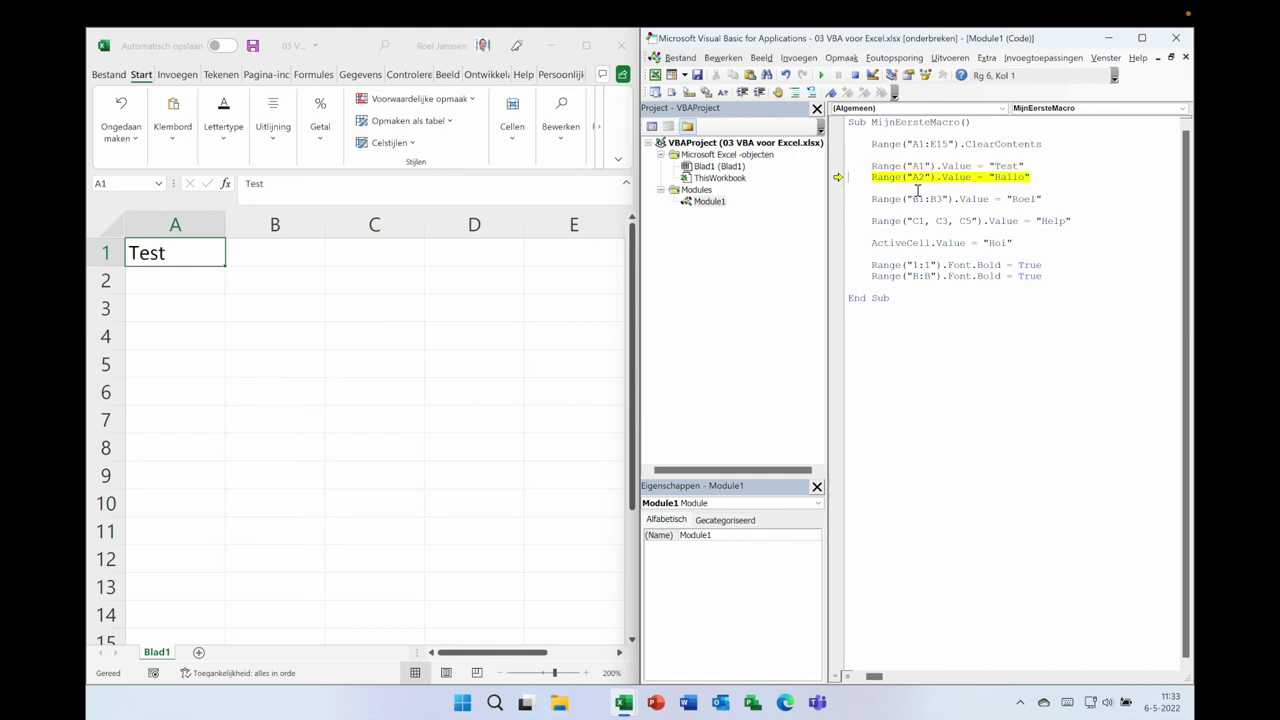
{"action": "key", "text": "F8"}
{"action": "key", "text": "F8"}
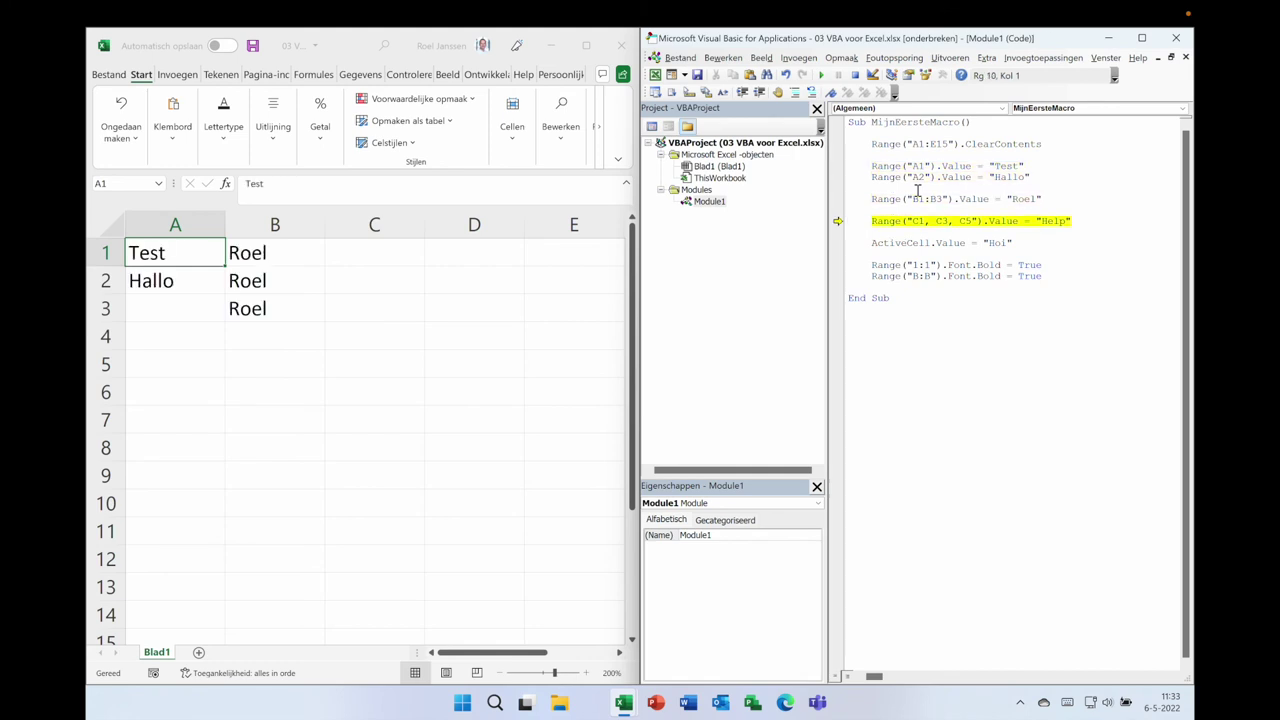
{"action": "key", "text": "F8"}
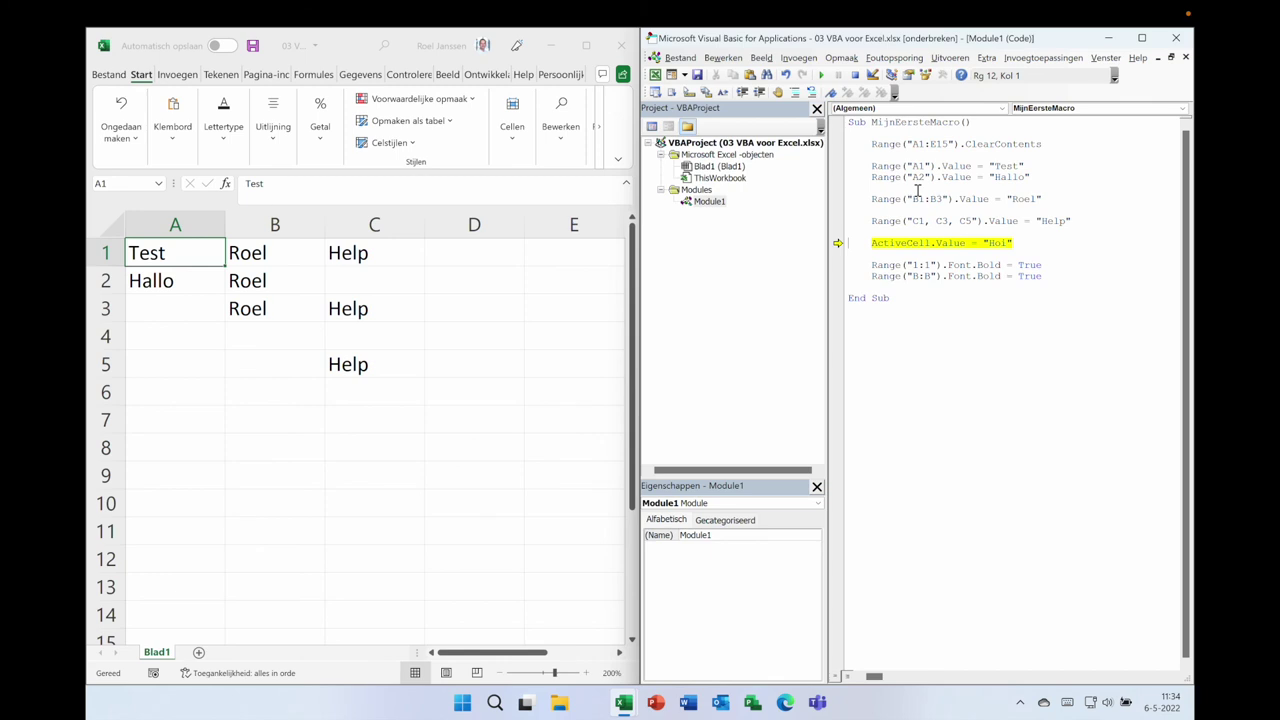
{"action": "key", "text": "F8"}
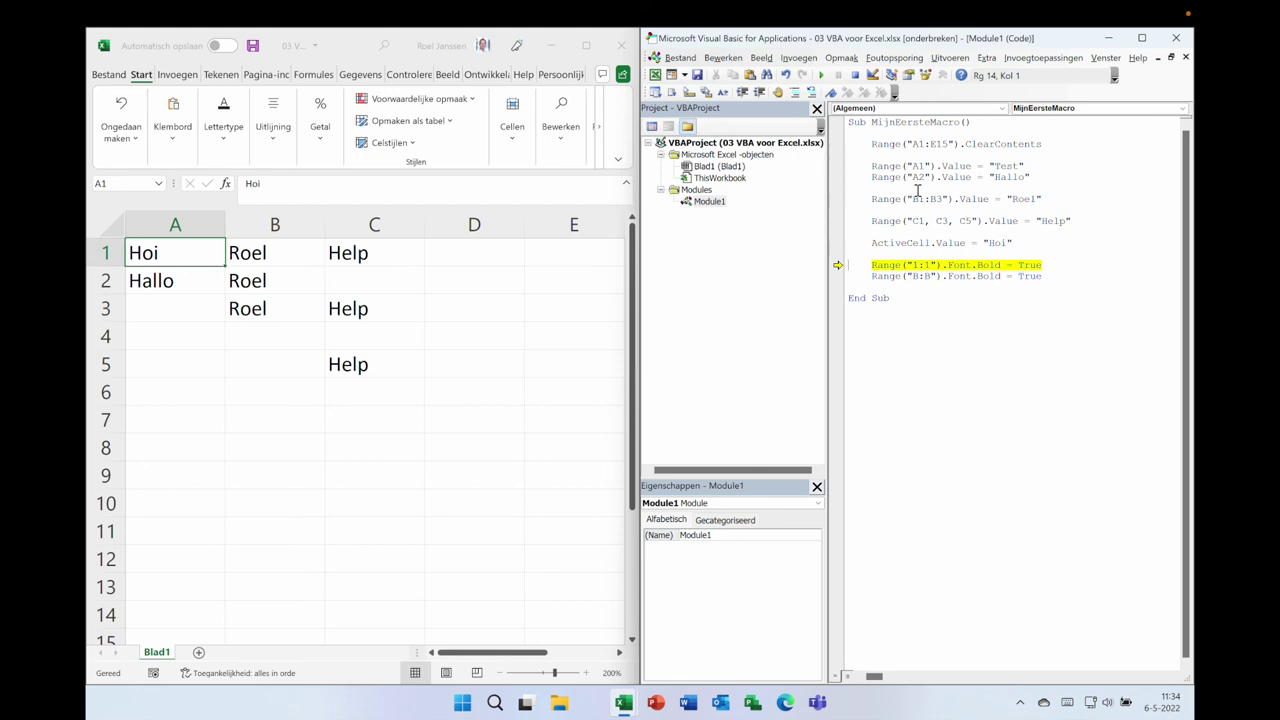
{"action": "key", "text": "F8"}
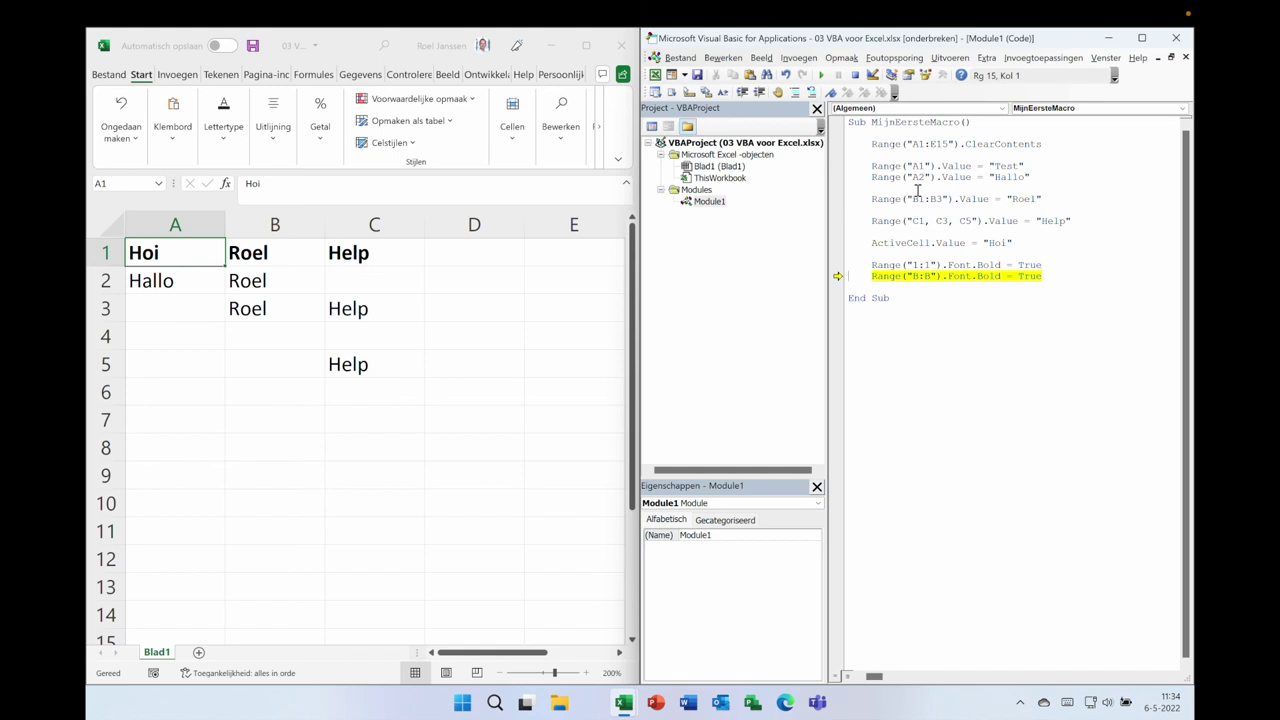
{"action": "key", "text": "F8"}
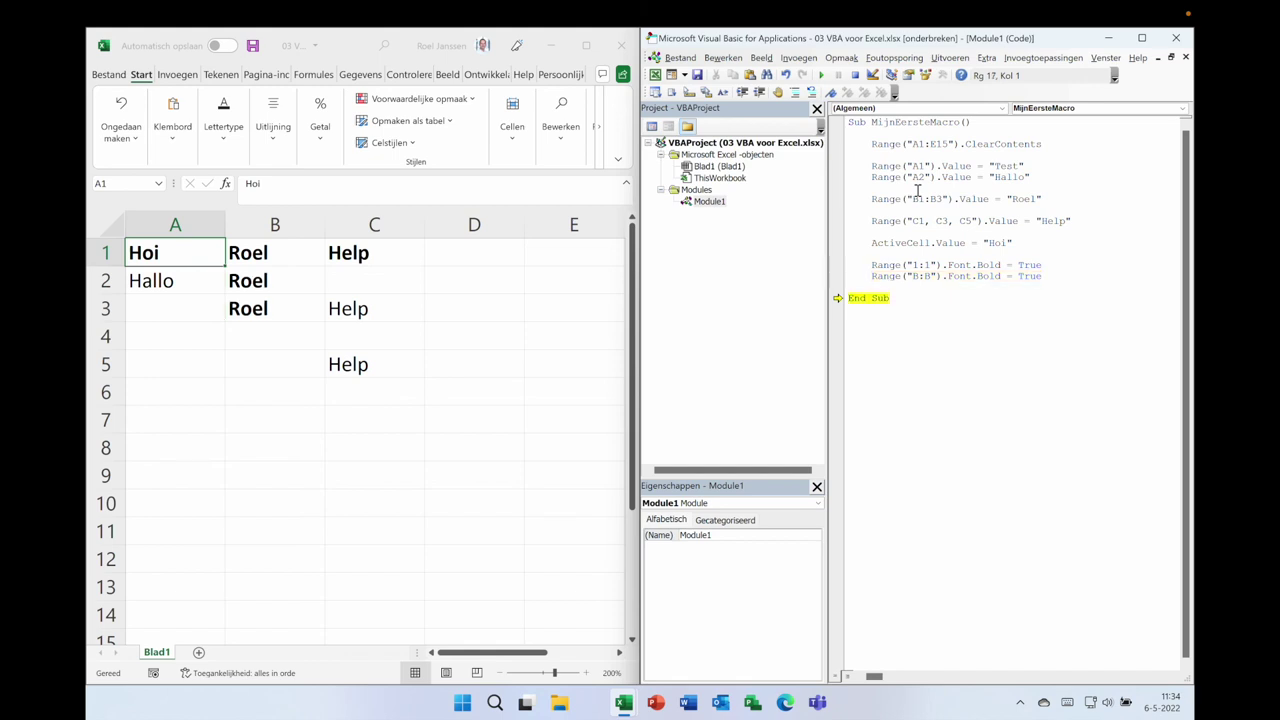
{"action": "key", "text": "F8"}
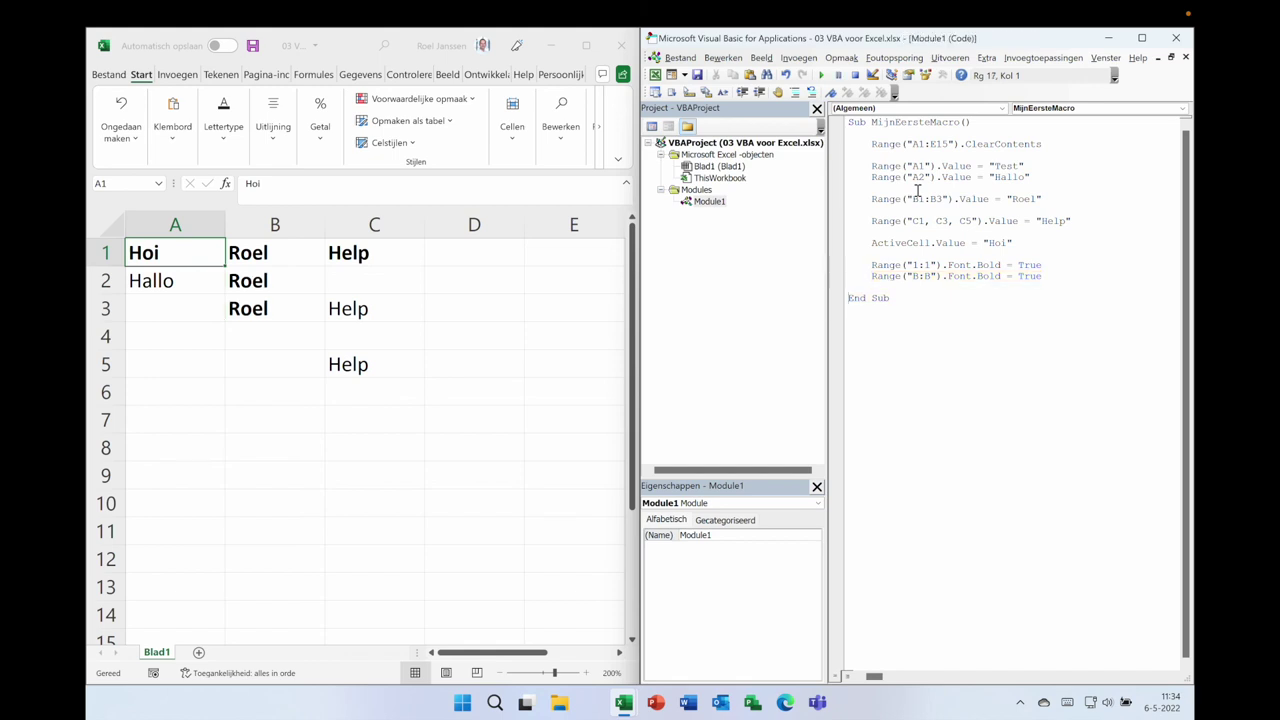
{"action": "key", "text": "alt+F11"}
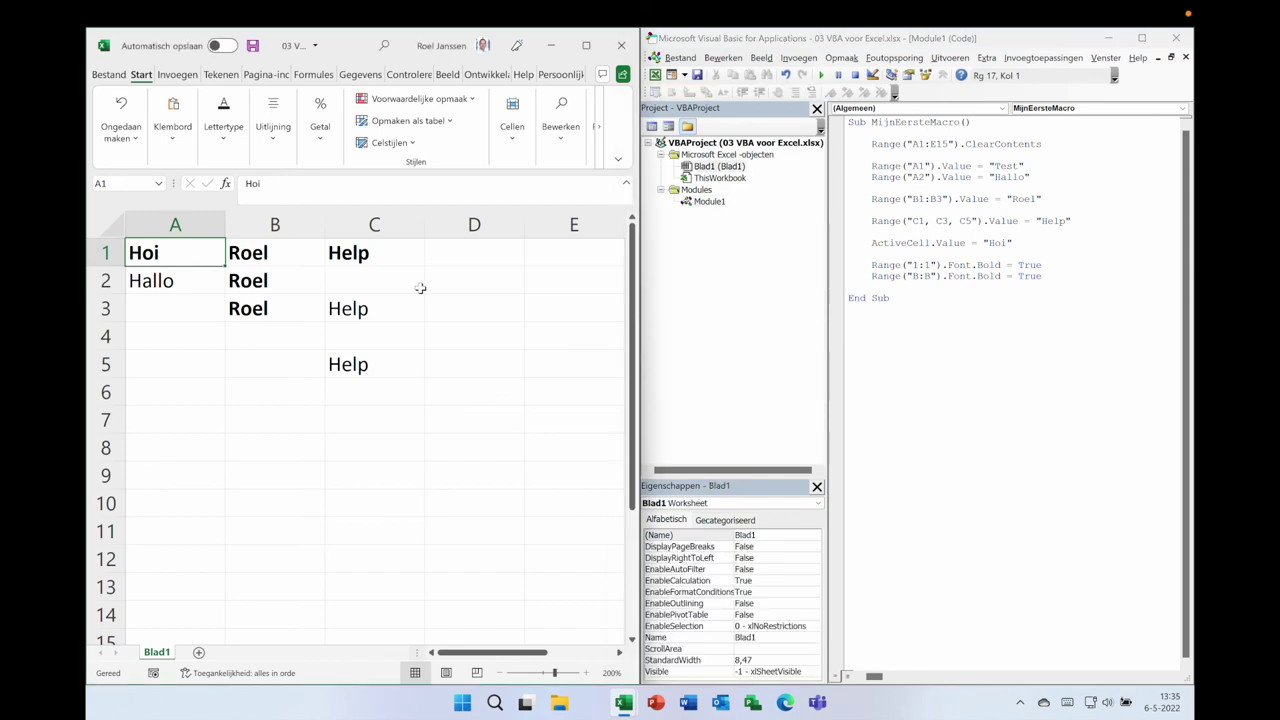